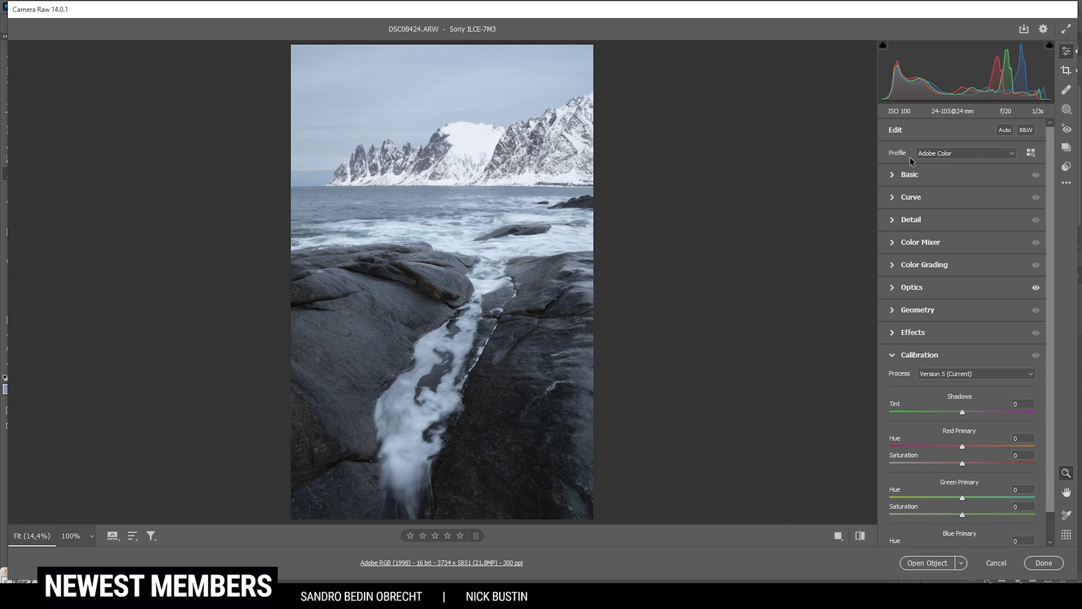
Change the profile from Adobe Color to Adobe Standard and expand the Basic panel.
left_click(929, 155)
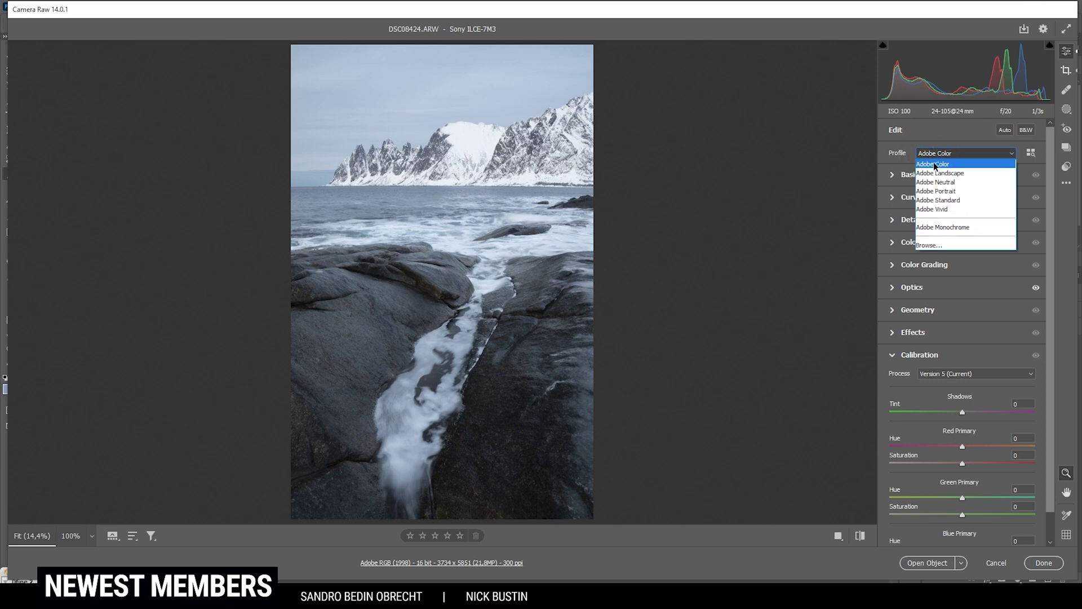
left_click(945, 201)
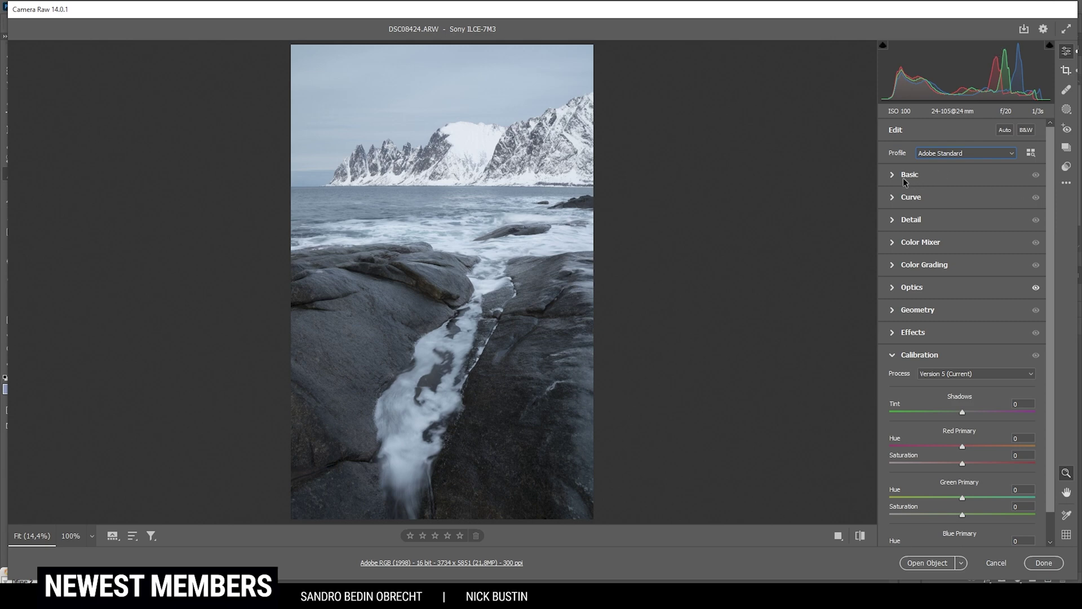
left_click(893, 176)
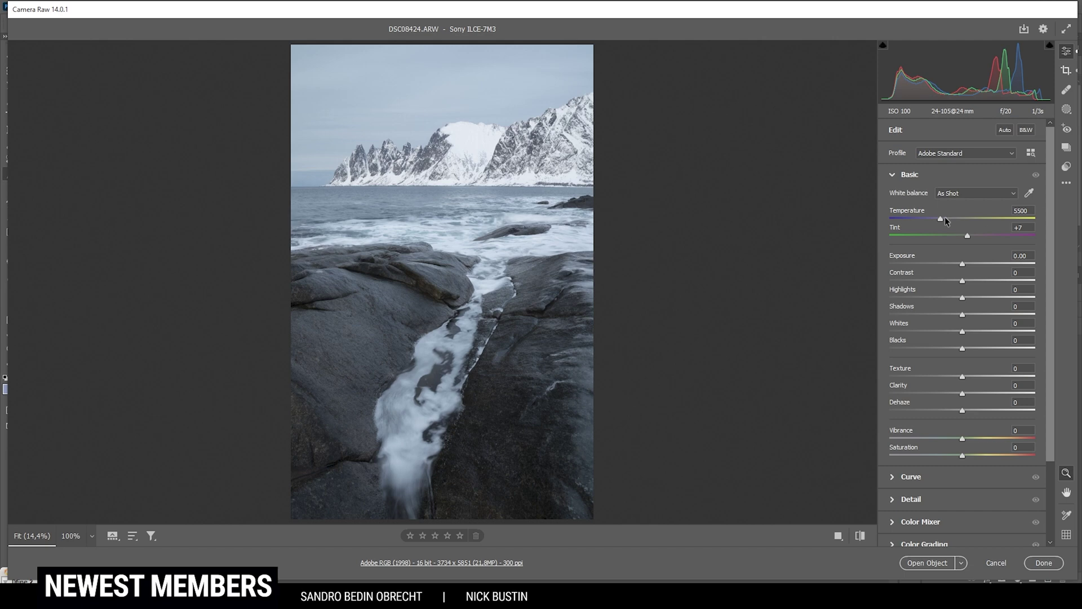
Cool the white balance temperature to 5150.
left_click_drag(939, 219, 934, 218)
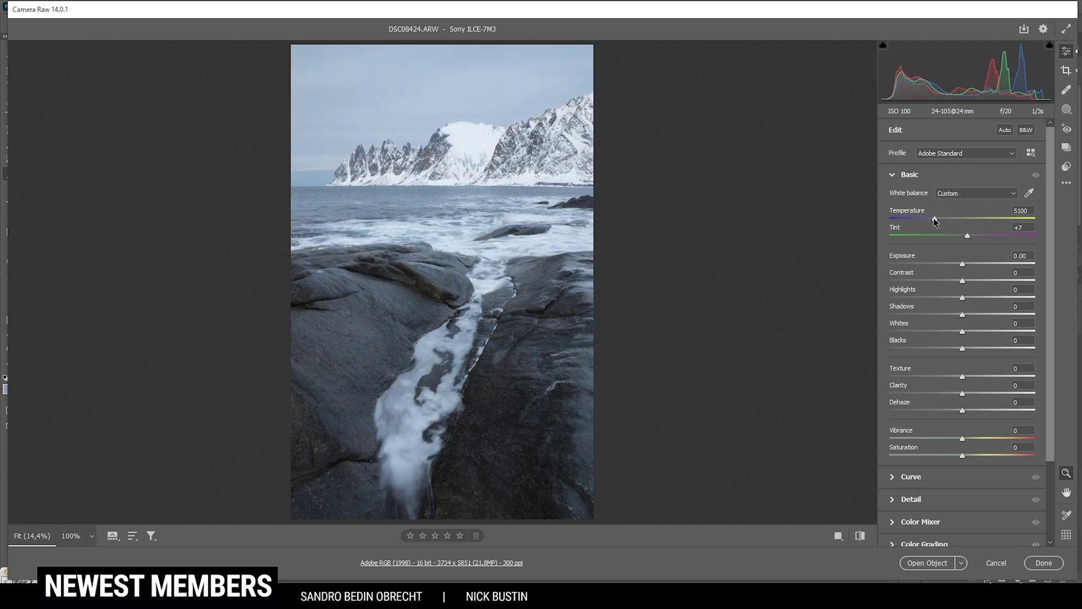
left_click_drag(934, 218, 935, 217)
left_click(935, 218)
Set exposure -0.60, highlights -100, shadows -9 and whites +12.
left_click_drag(963, 266, 952, 265)
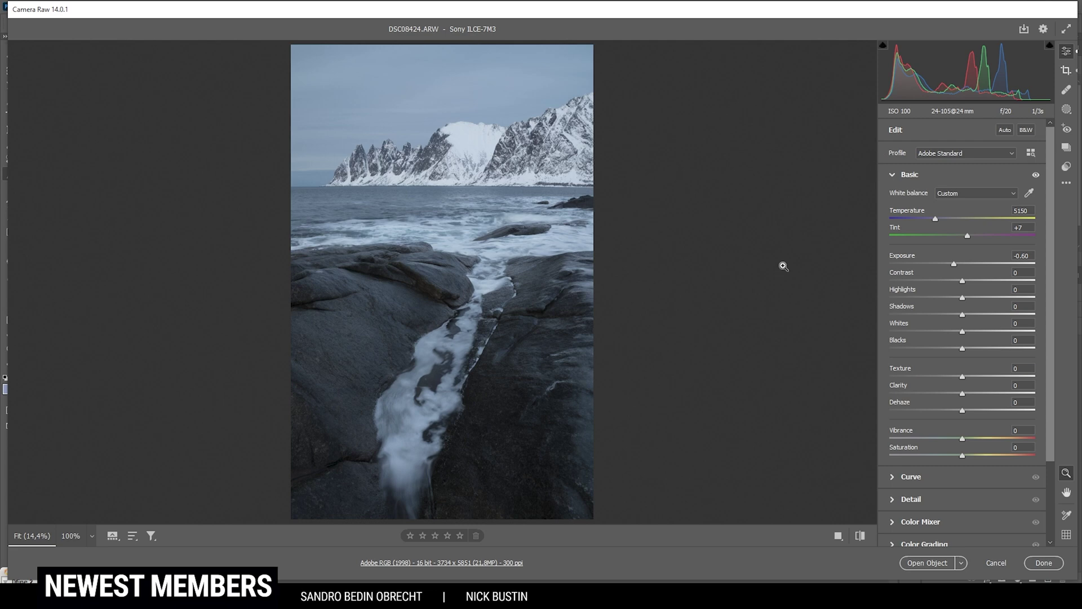
left_click_drag(964, 297, 879, 307)
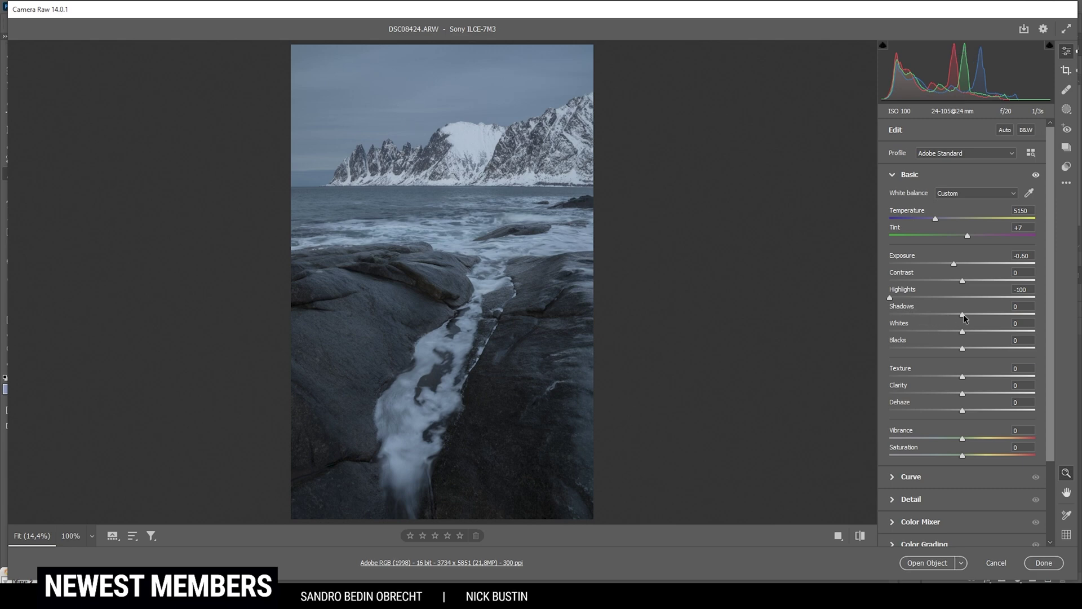
left_click_drag(962, 314, 956, 315)
left_click_drag(965, 330, 972, 332)
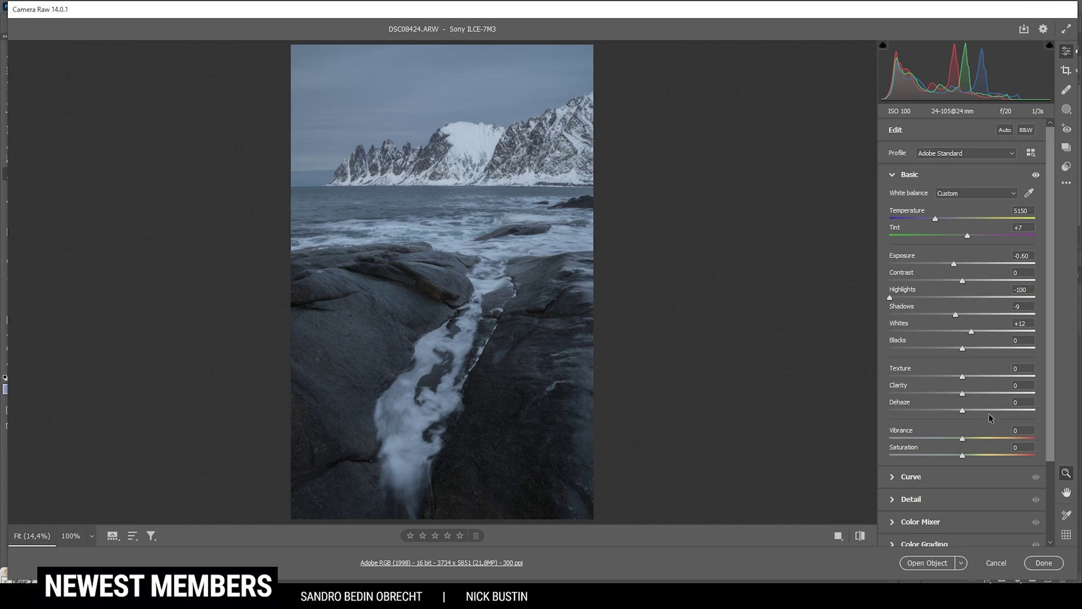
Mute the colours with vibrance -43 and saturation -8.
left_click_drag(963, 439, 931, 437)
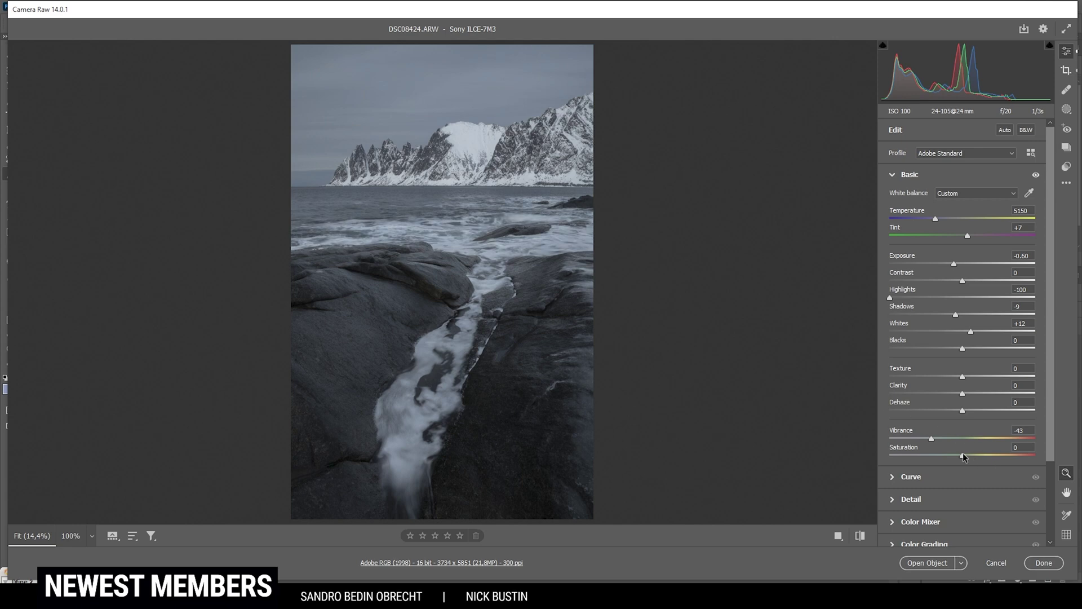
left_click_drag(963, 456, 960, 456)
left_click_drag(958, 453, 957, 454)
Draw a radial gradient mask centred over the foreground rocks and stream.
left_click(1068, 112)
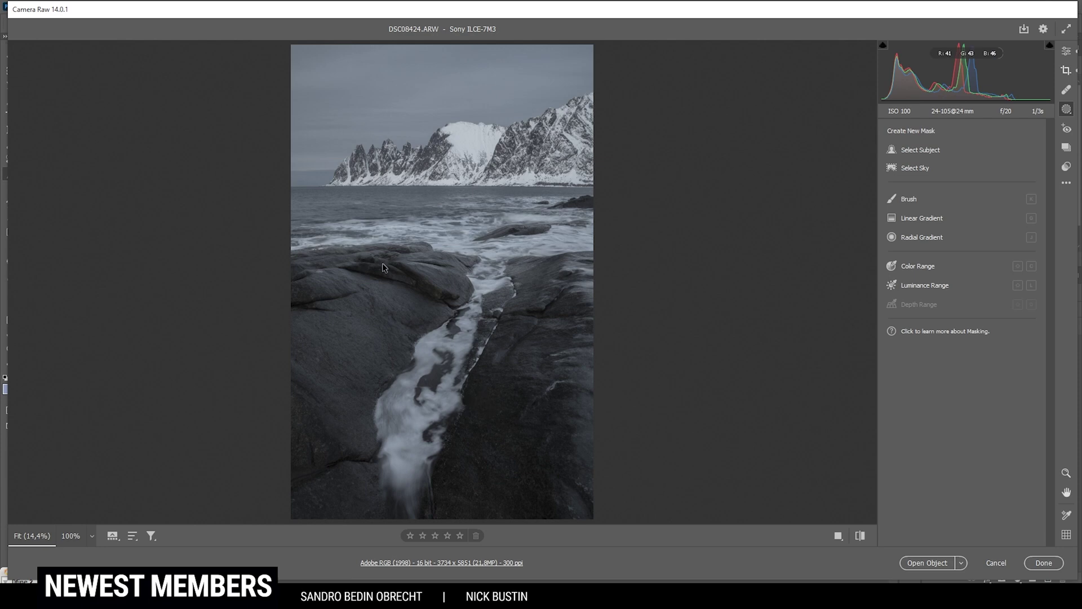
left_click(920, 237)
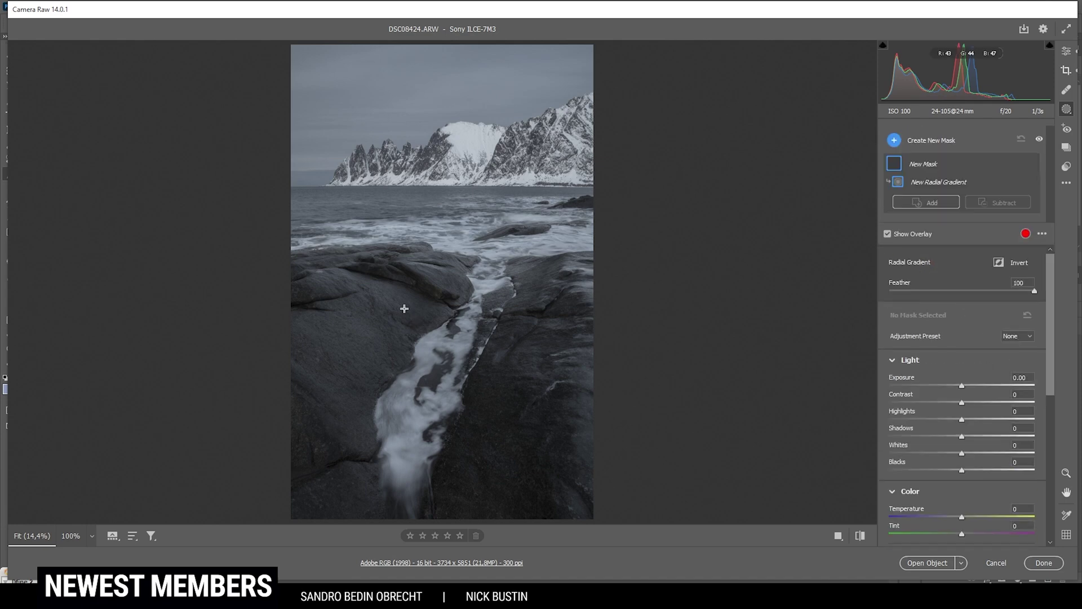
left_click_drag(396, 306, 554, 426)
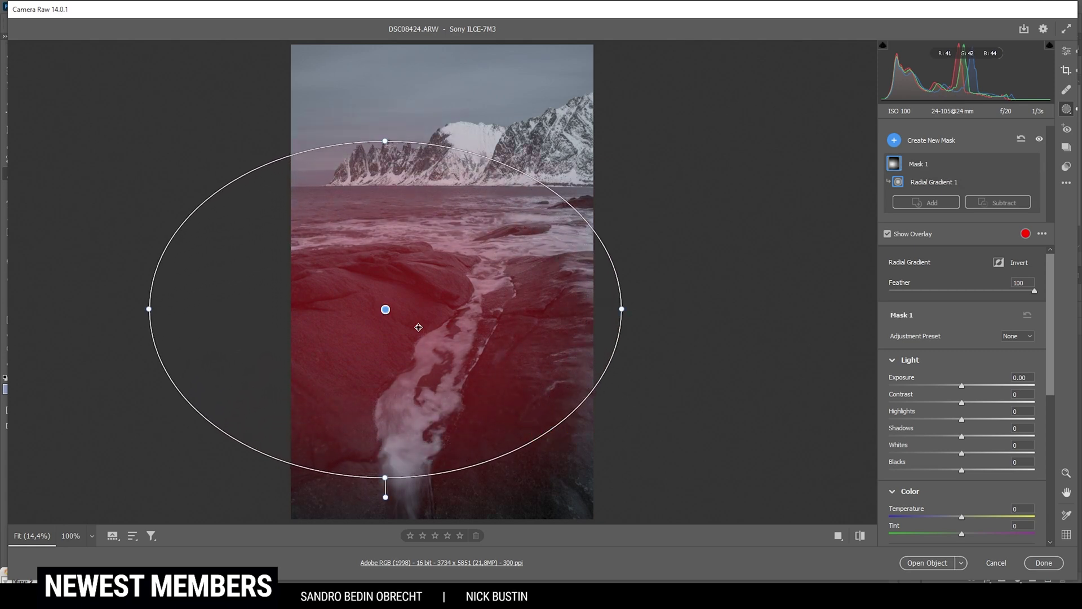
left_click_drag(417, 321, 469, 394)
left_click_drag(283, 354, 287, 353)
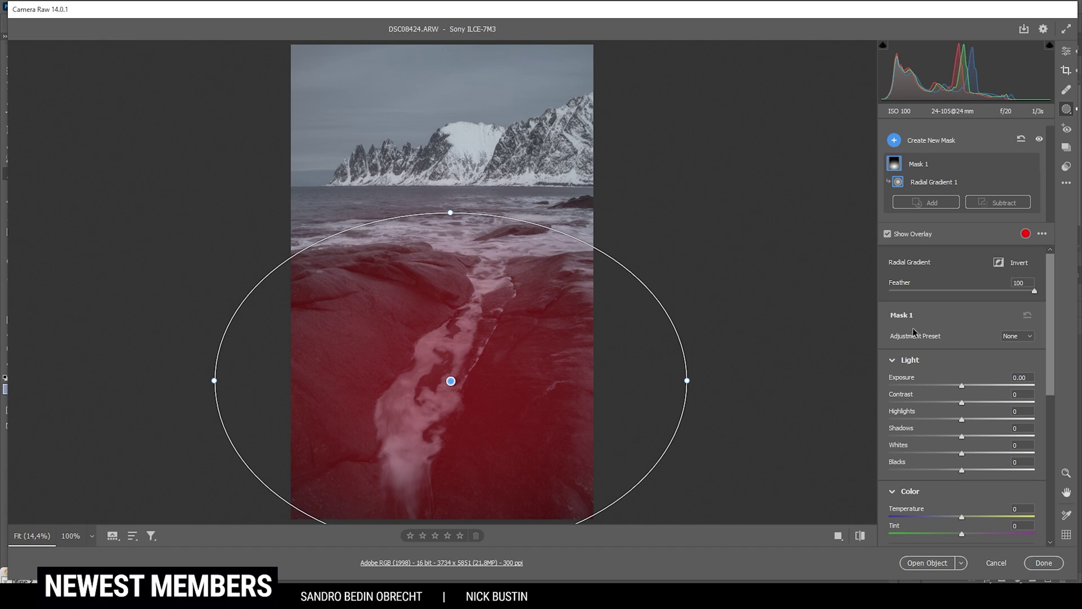
Set the radial mask to exposure +1.20, whites +100, highlights -25, shadows -68.
left_click_drag(963, 385, 985, 388)
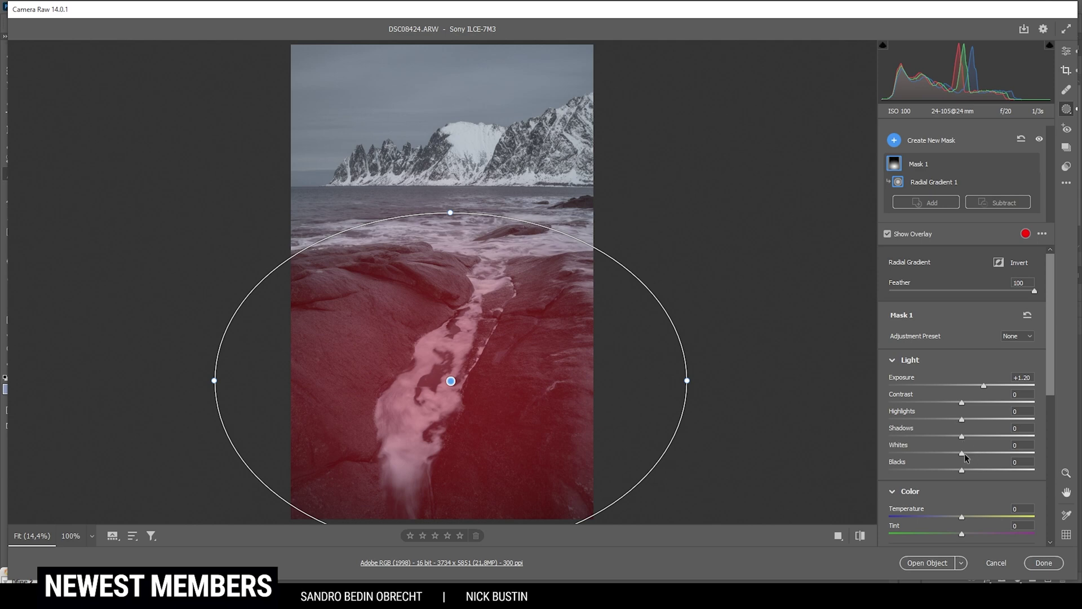
left_click_drag(965, 453, 1028, 473)
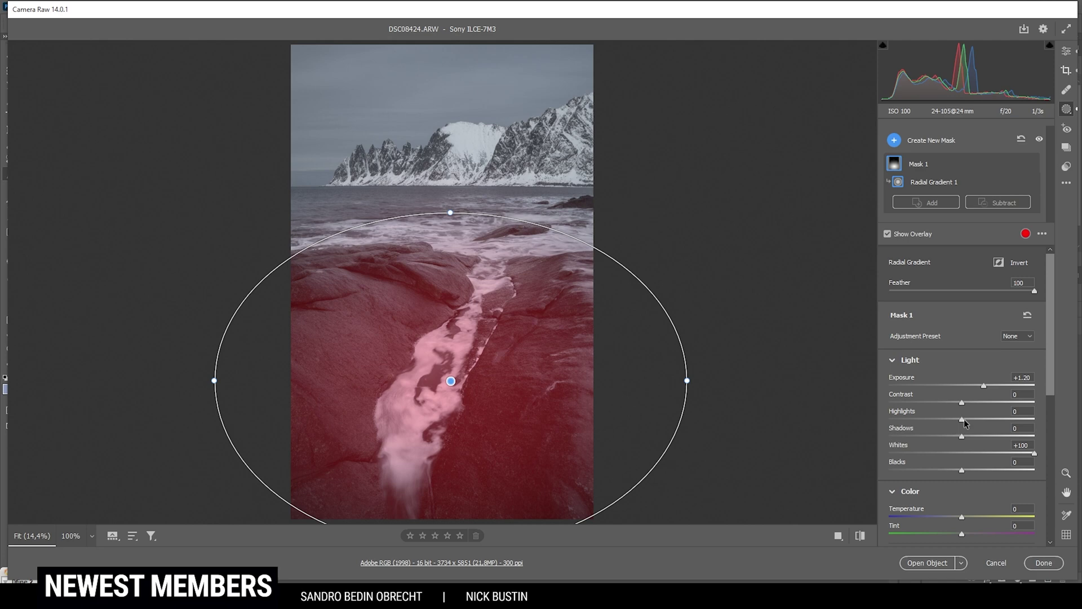
left_click_drag(964, 421, 944, 417)
left_click_drag(960, 438, 922, 434)
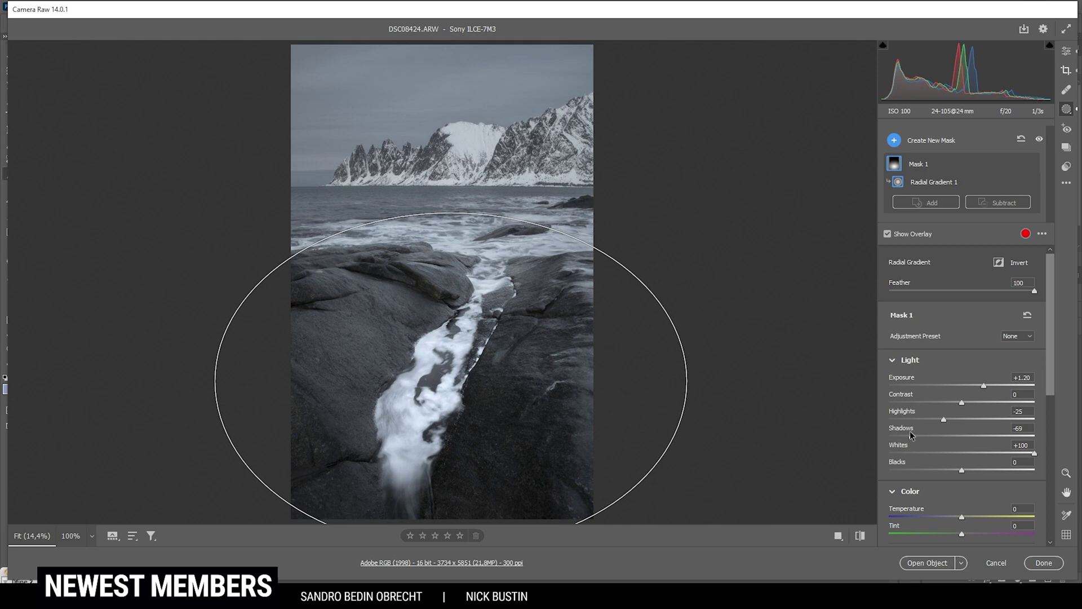
left_click_drag(911, 430, 911, 432)
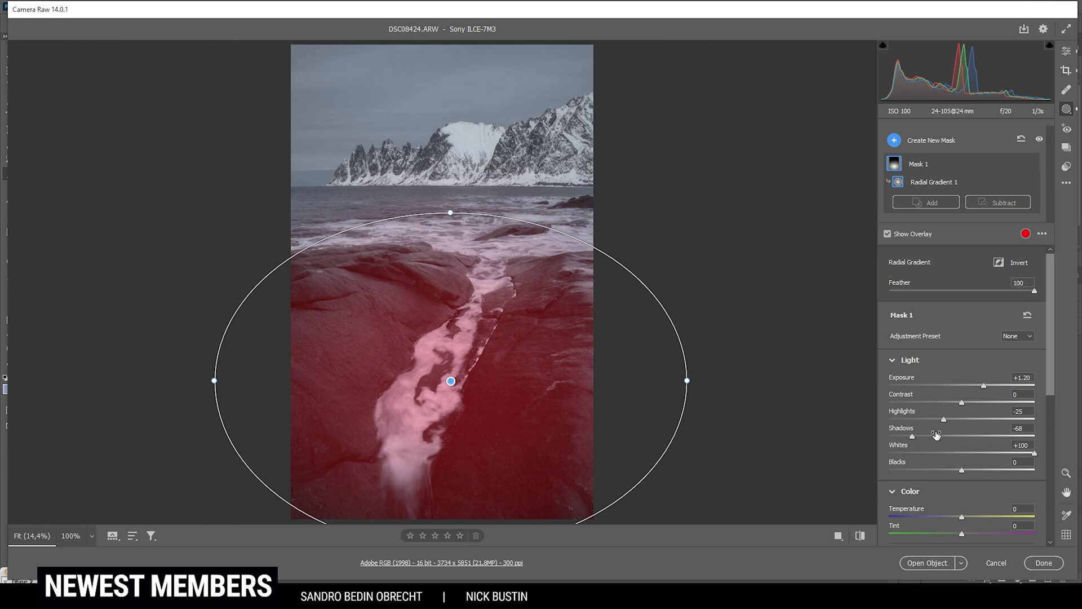
scroll(959, 429, "down", 4)
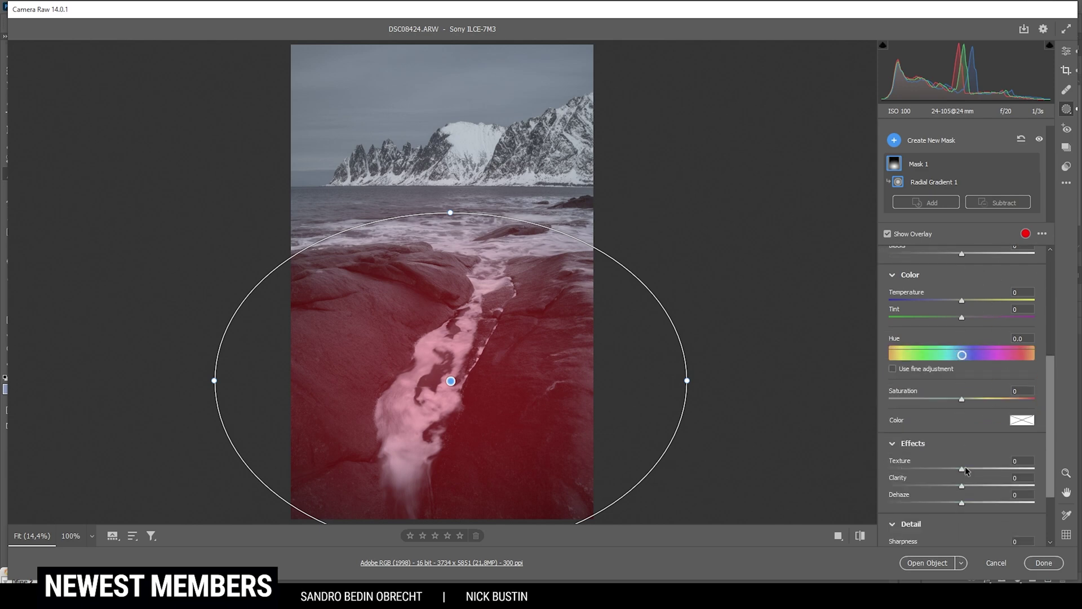
Give the foreground radial mask texture +63 and clarity +17.
left_click_drag(965, 468, 966, 469)
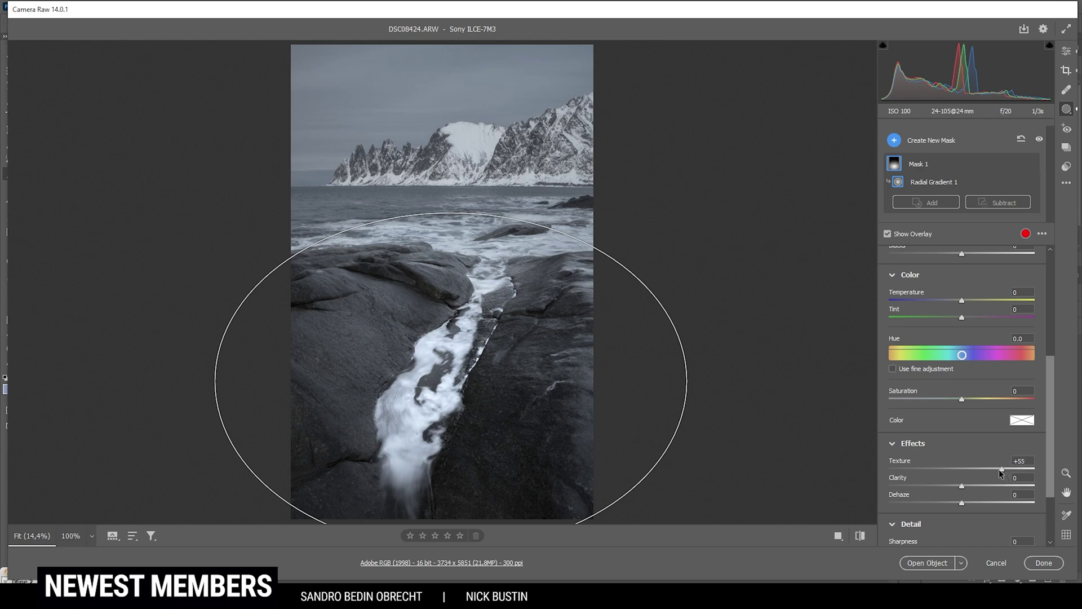
left_click_drag(1003, 469, 1007, 469)
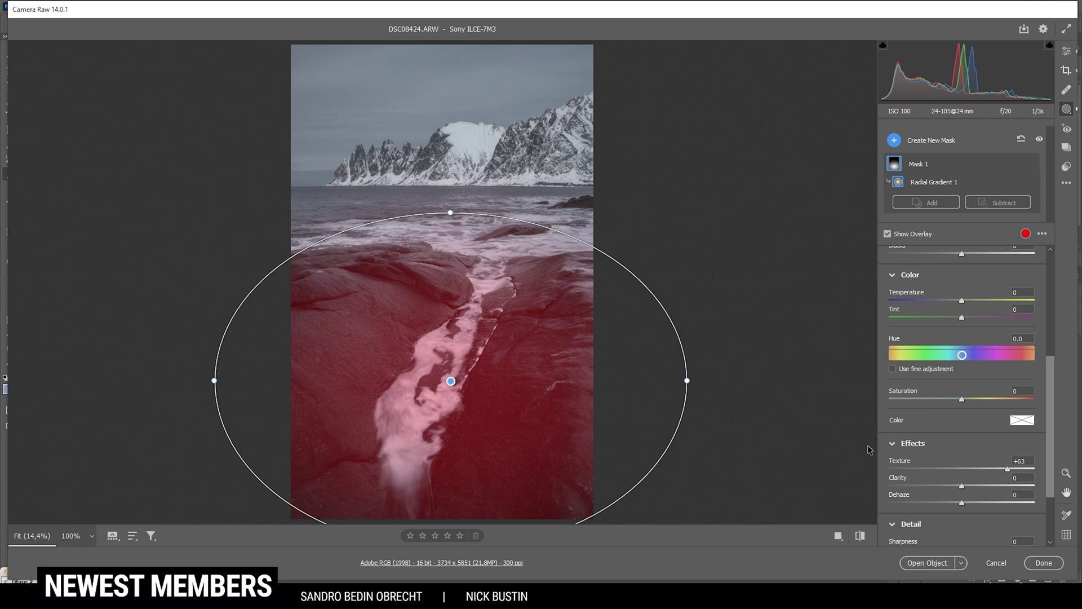
left_click_drag(962, 489, 966, 489)
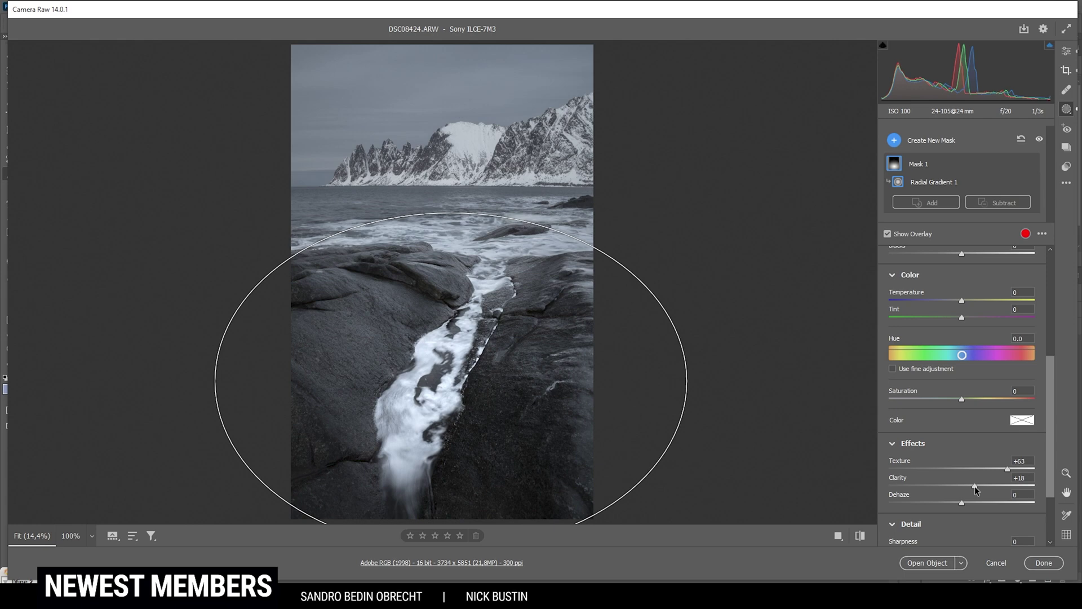
left_click_drag(975, 488, 974, 488)
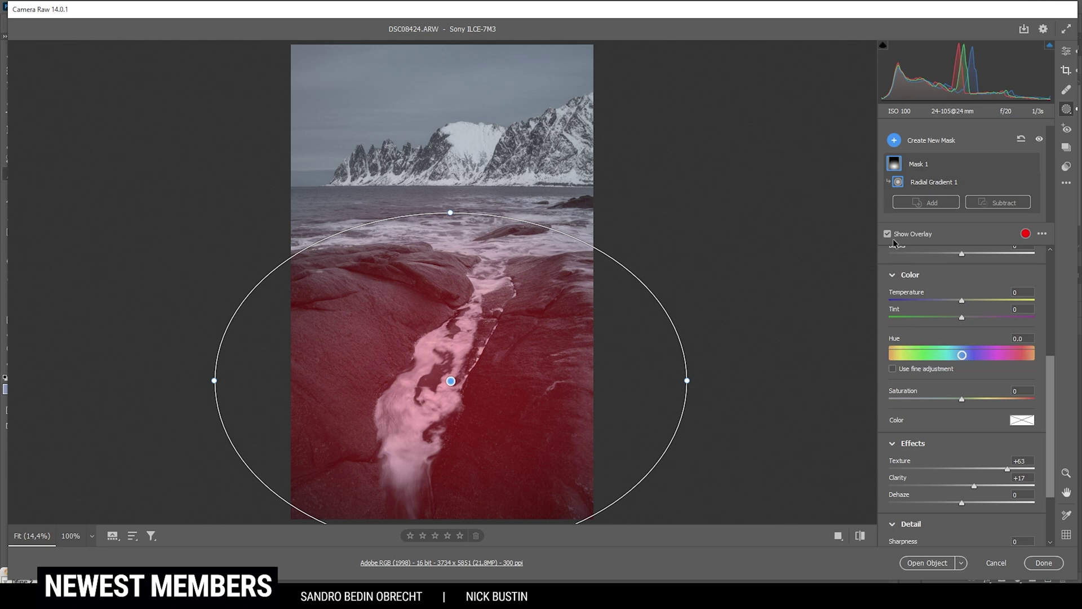
left_click(897, 140)
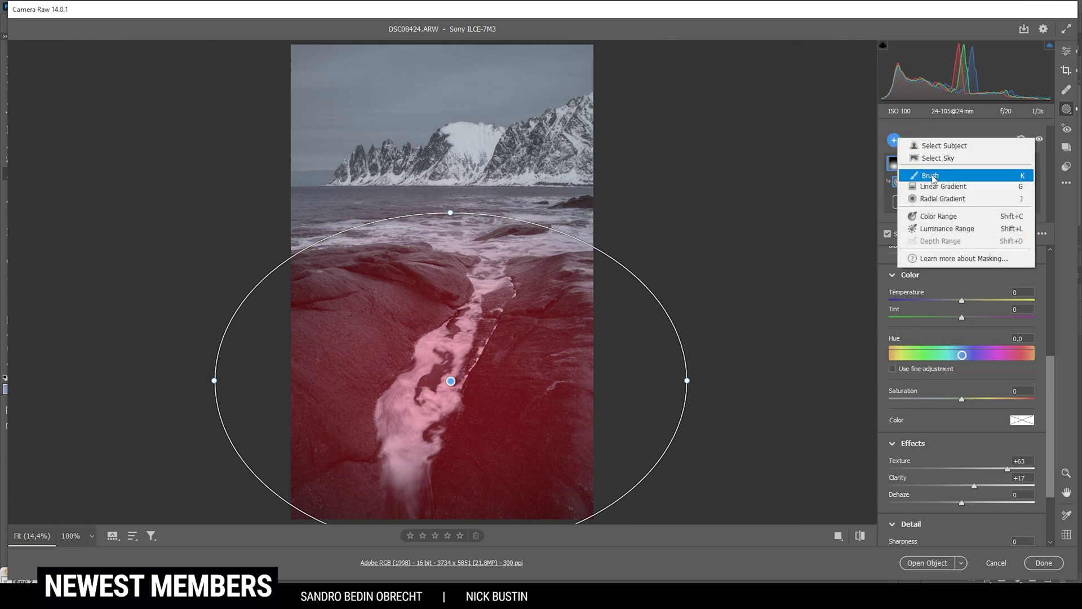
Draw a linear gradient over the sky and mountains, aligned precisely with the horizon.
left_click(939, 188)
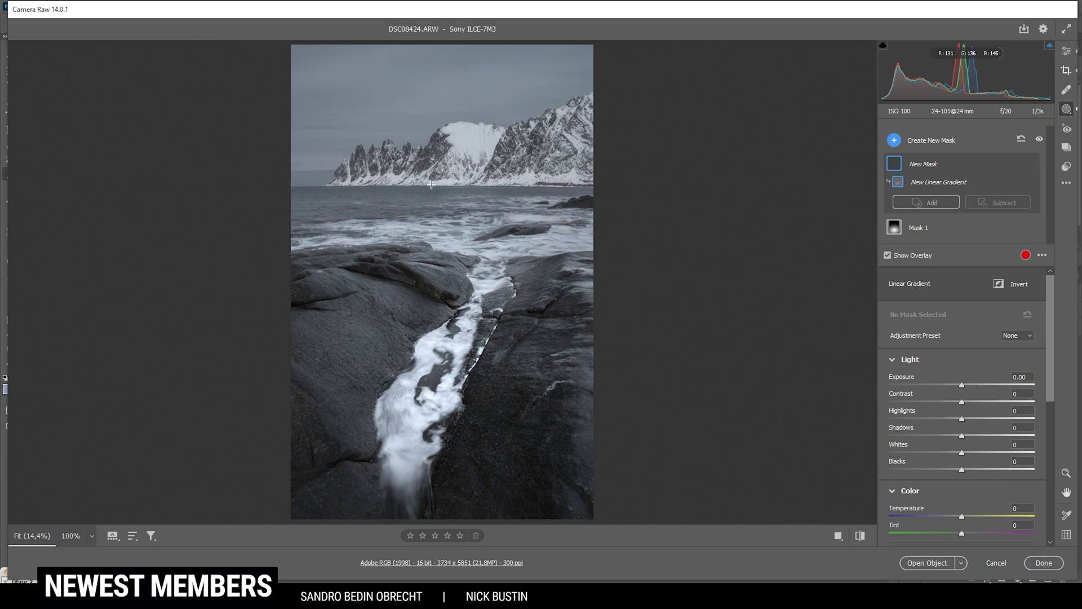
left_click_drag(431, 186, 432, 208)
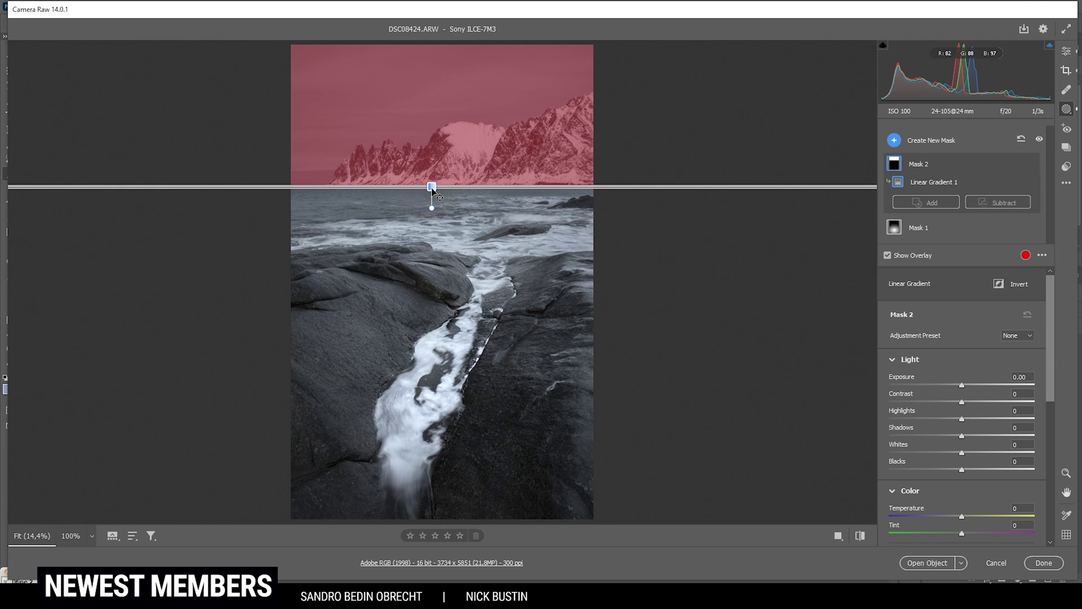
scroll(430, 189, "up", 5)
mouse_move(619, 354)
left_mouse_down()
mouse_move(633, 343)
mouse_move(618, 336)
left_mouse_up()
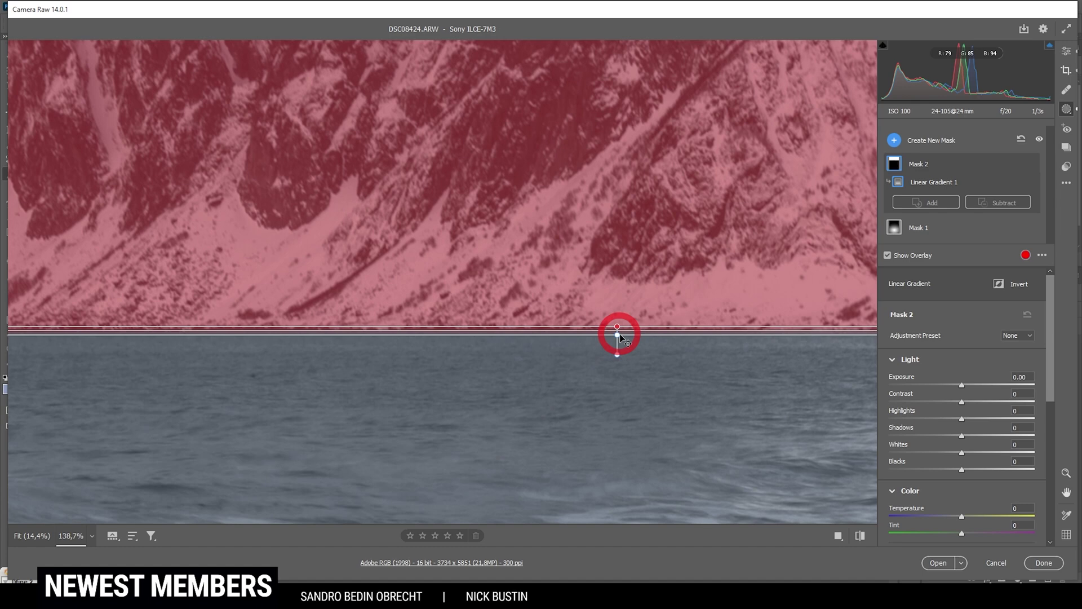
key("ctrl+0")
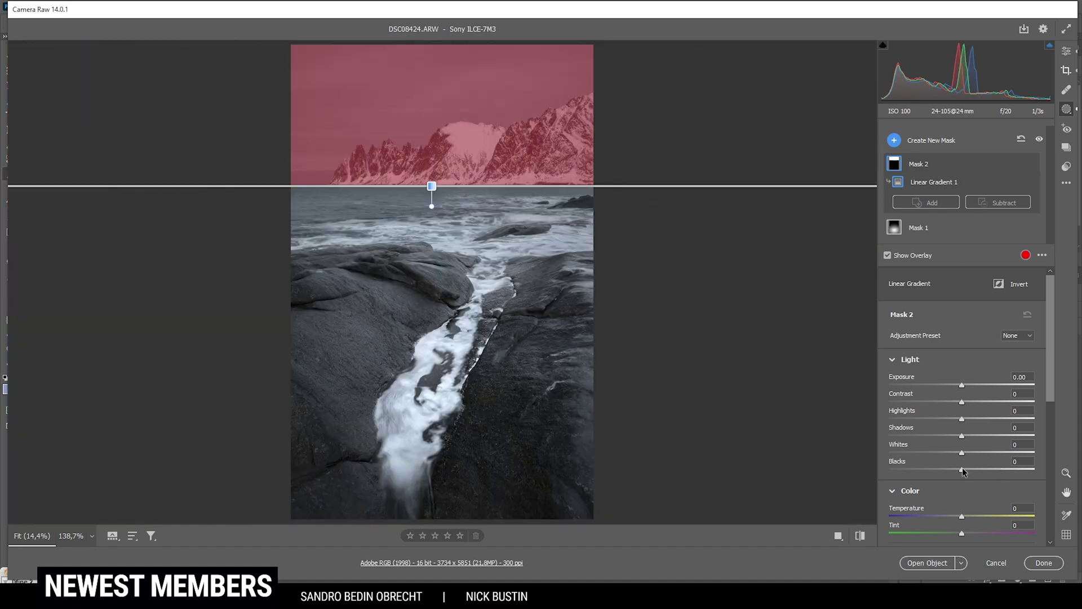
Set the sky-and-mountains mask to blacks -30 and whites +64.
left_click_drag(962, 470, 942, 469)
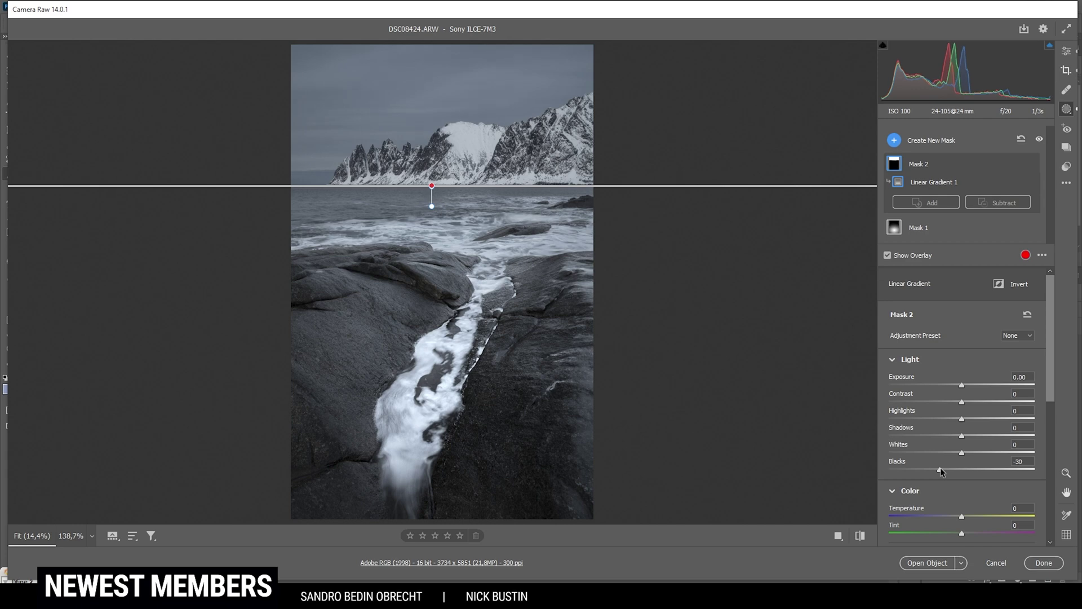
left_click_drag(940, 468, 982, 451)
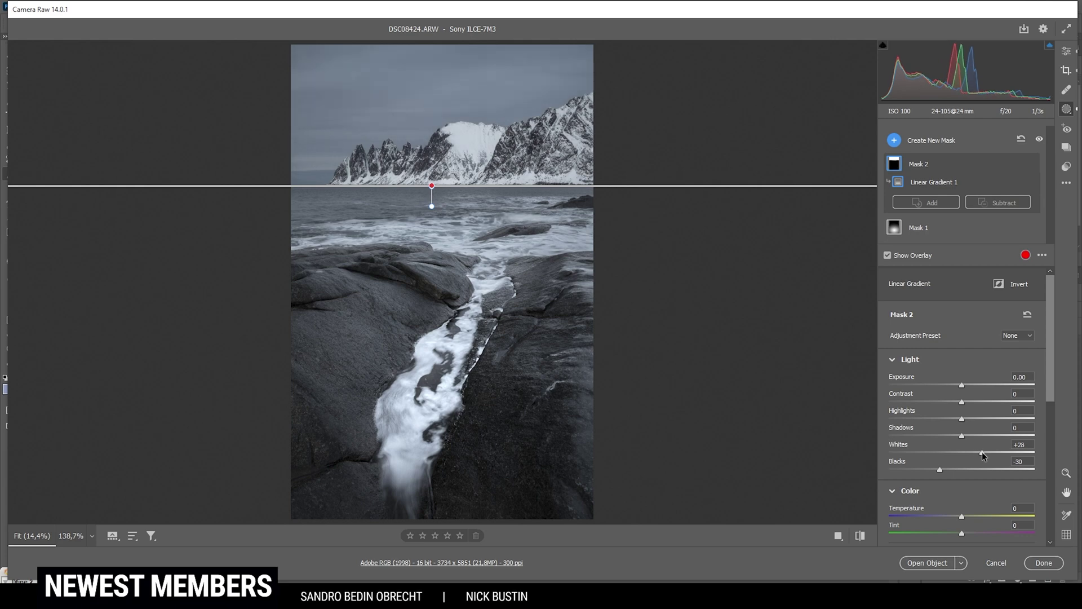
left_click_drag(982, 451, 1008, 452)
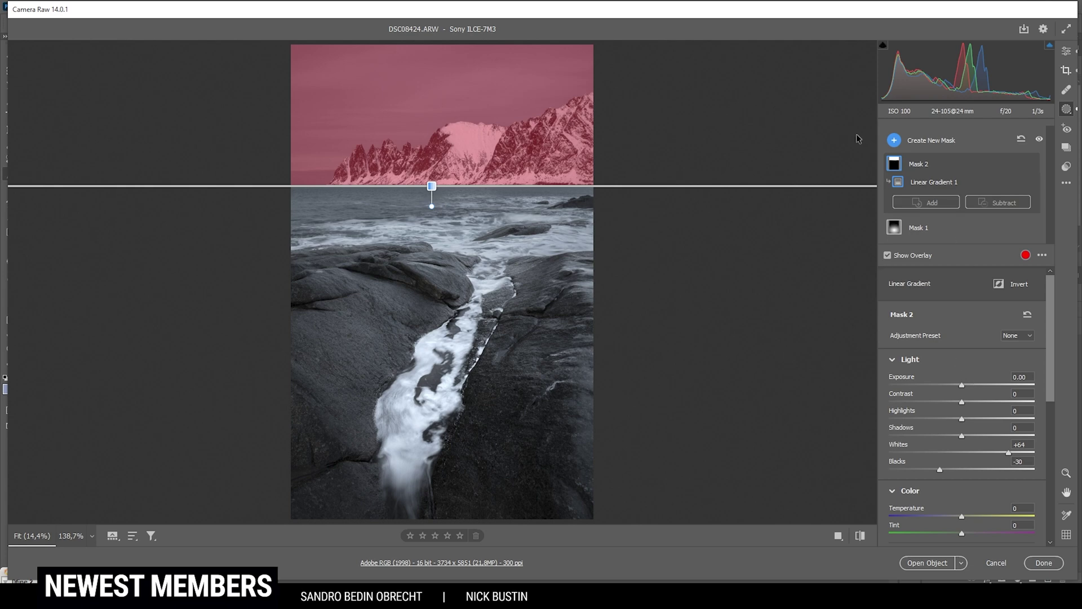
left_click(893, 142)
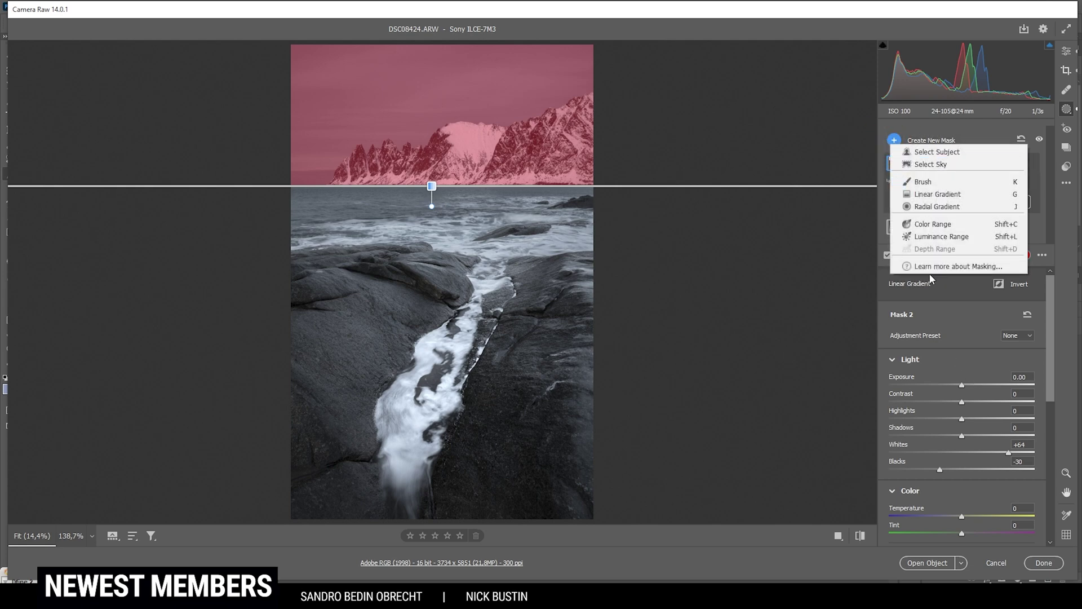
Drag a new linear gradient down from the top of the sky and set exposure -0.70.
left_click(948, 195)
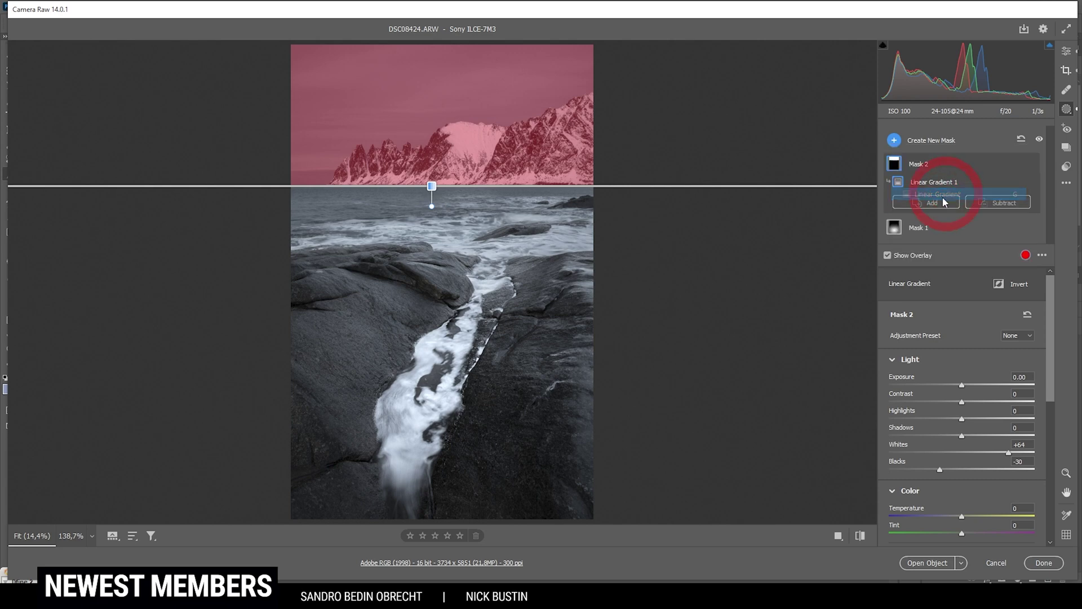
left_click_drag(434, 44, 445, 159)
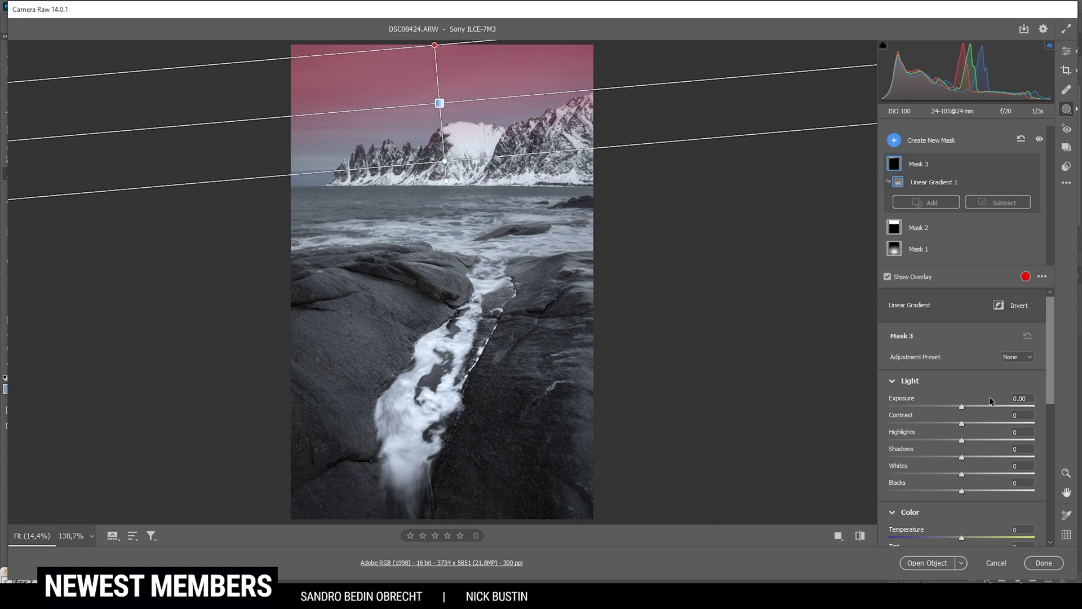
left_click_drag(961, 409, 950, 406)
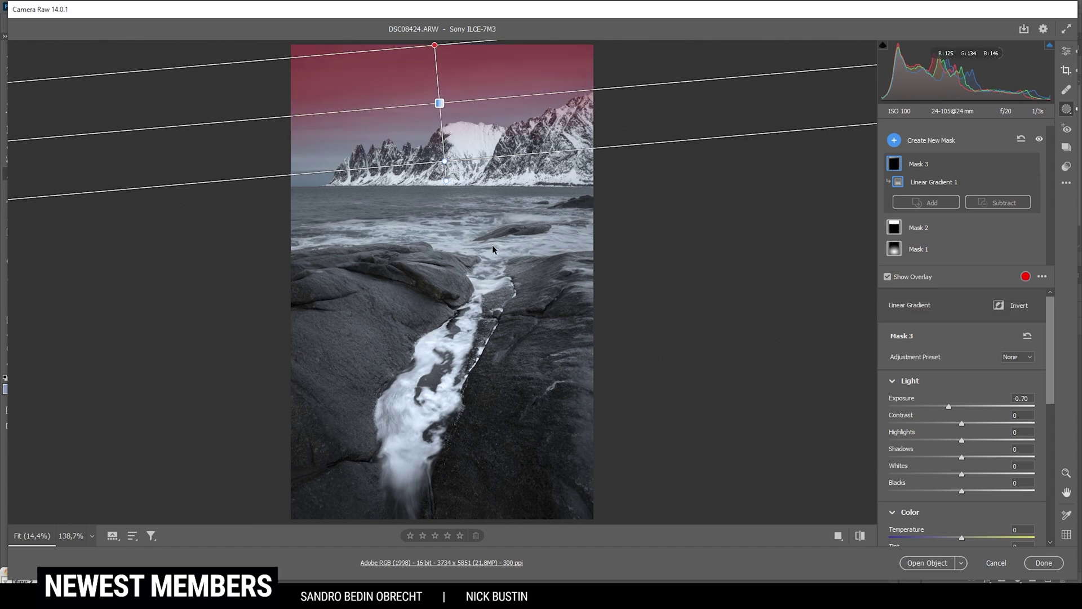
left_click(894, 141)
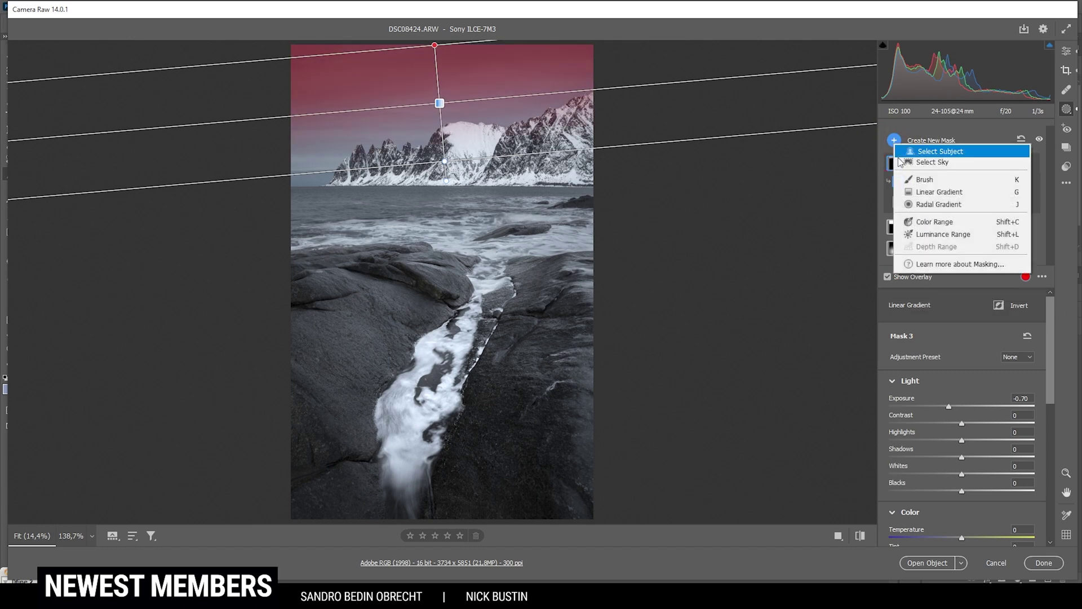
Draw a wide radial mask across the sea and boost its highlights to +83.
left_click(957, 207)
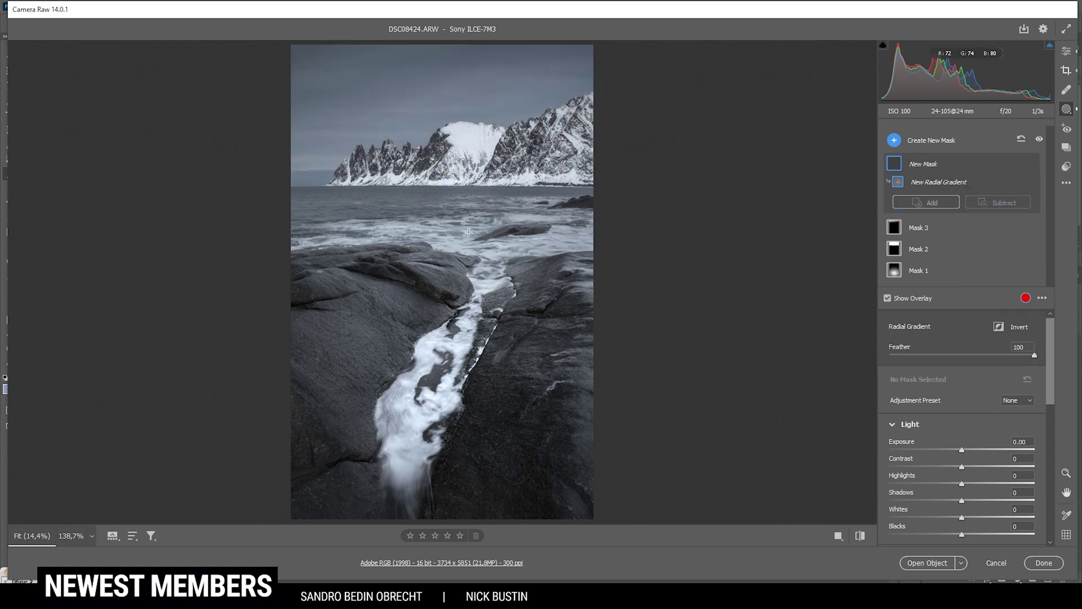
left_click_drag(422, 221, 608, 264)
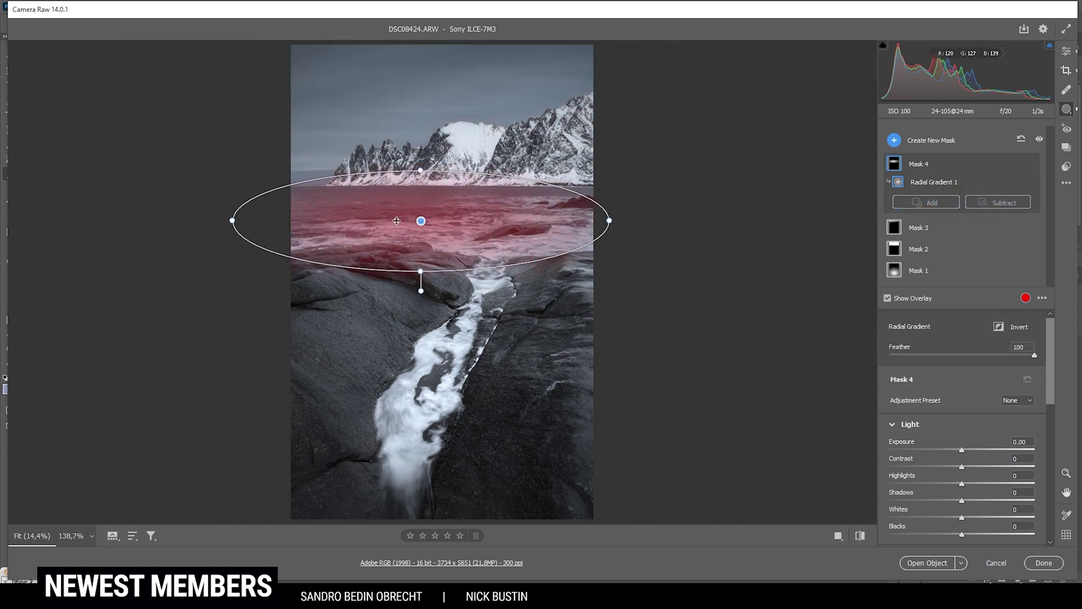
left_click_drag(397, 223, 469, 231)
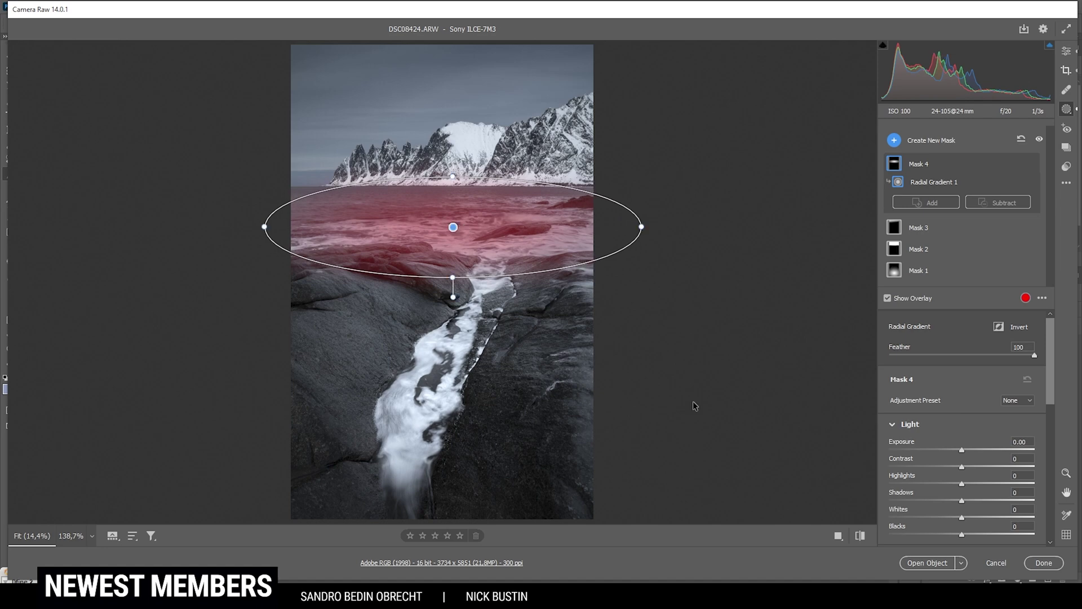
left_click_drag(961, 483, 1035, 483)
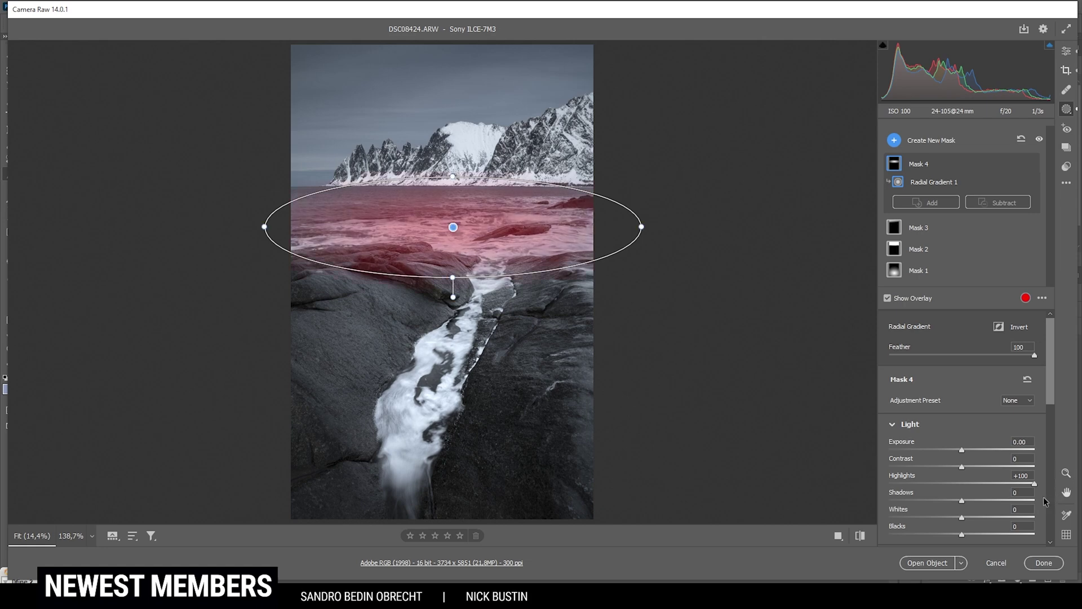
left_click_drag(1035, 483, 1023, 484)
Cool the sea mask to temperature -3, add texture +23 and clarity +100, then exit masking.
scroll(964, 411, "down", 5)
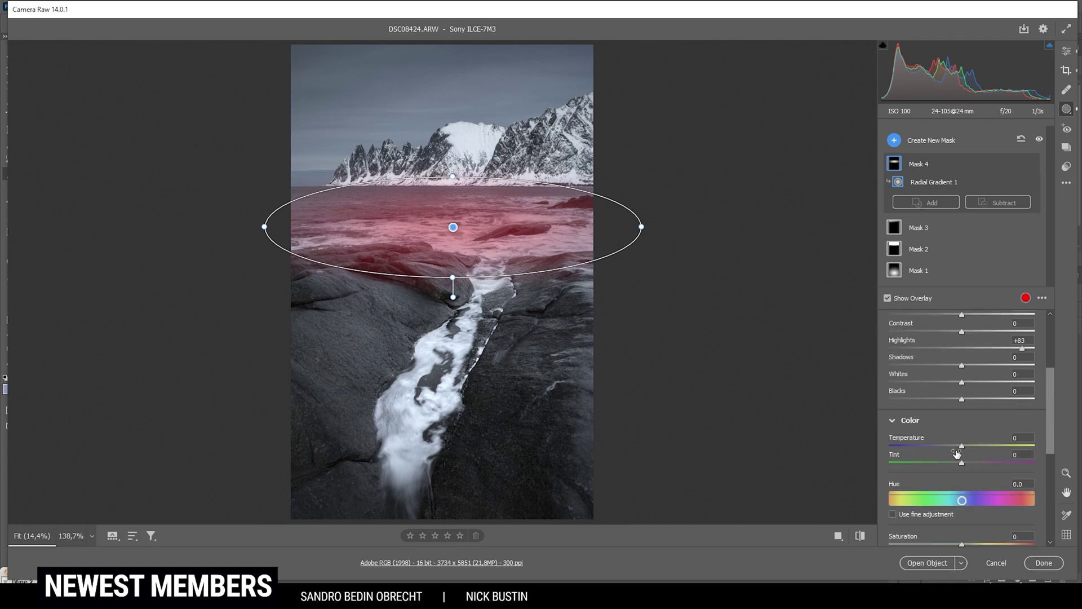
left_click_drag(962, 449, 971, 480)
scroll(961, 445, "down", 5)
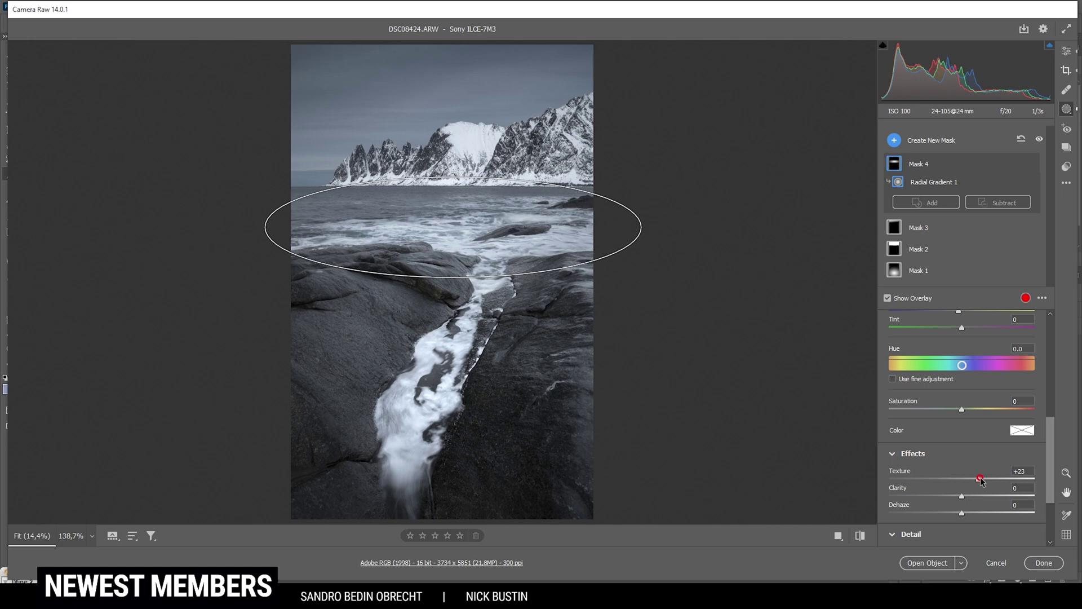
left_click_drag(980, 477, 1063, 496)
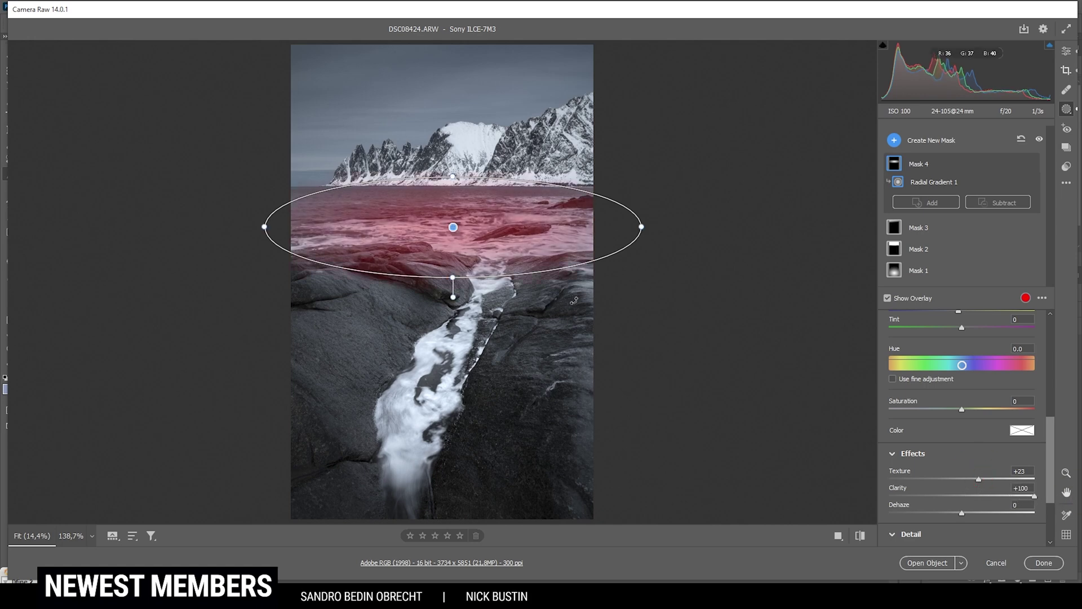
left_click(1066, 51)
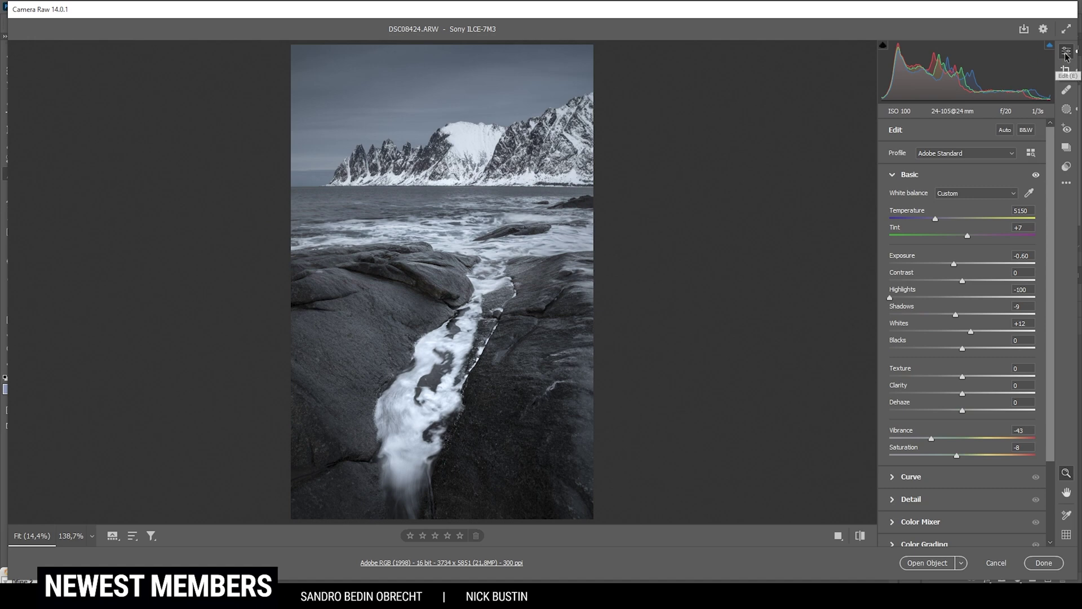
left_click(860, 536)
left_click(860, 536)
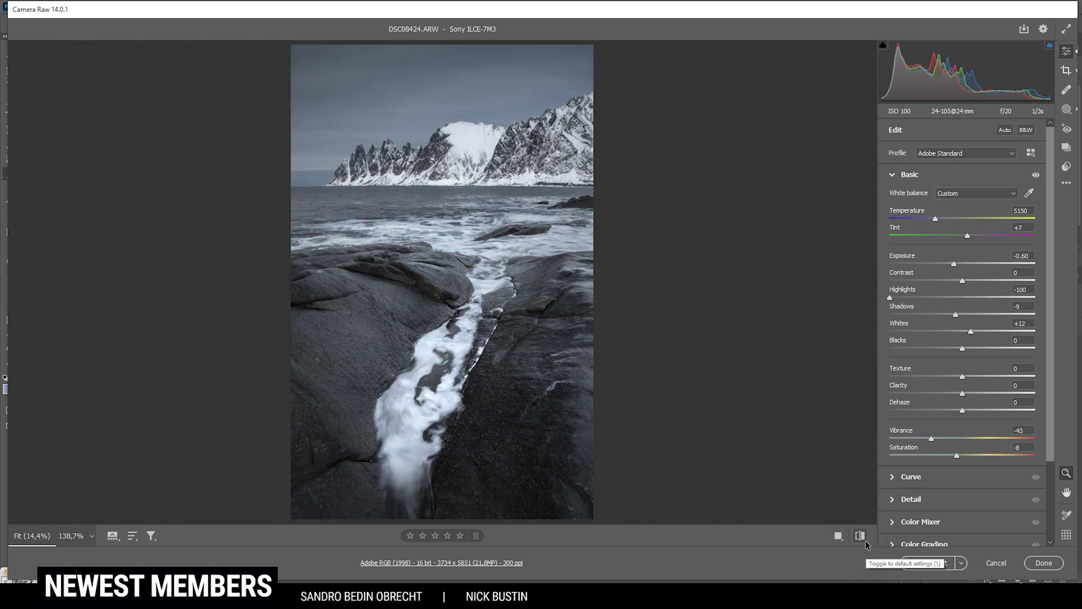
left_click(862, 538)
left_click(862, 538)
left_click(861, 537)
left_click(861, 536)
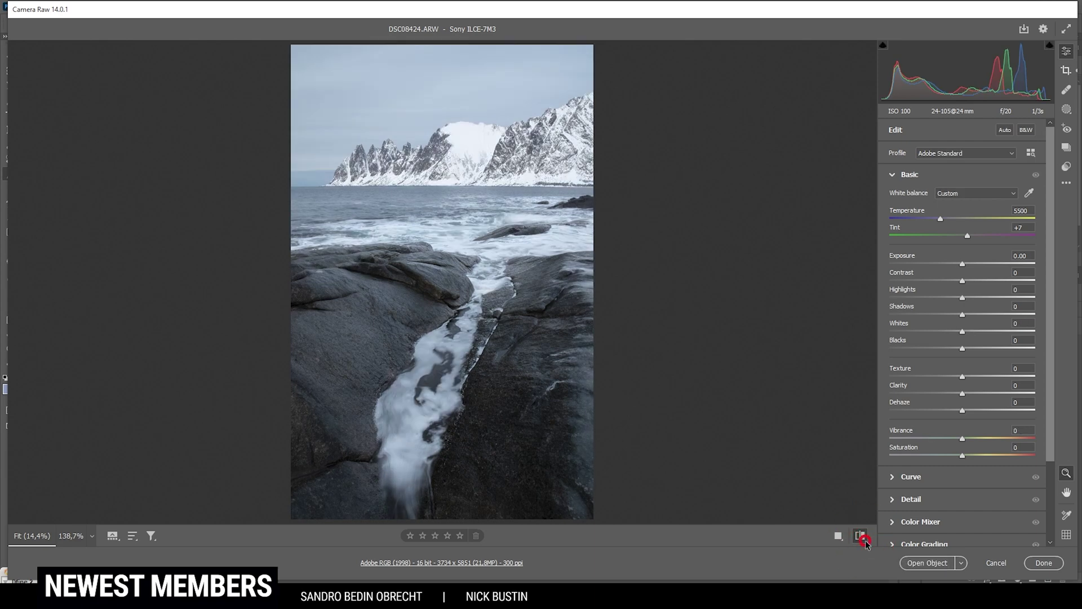
left_click(866, 540)
left_click(865, 540)
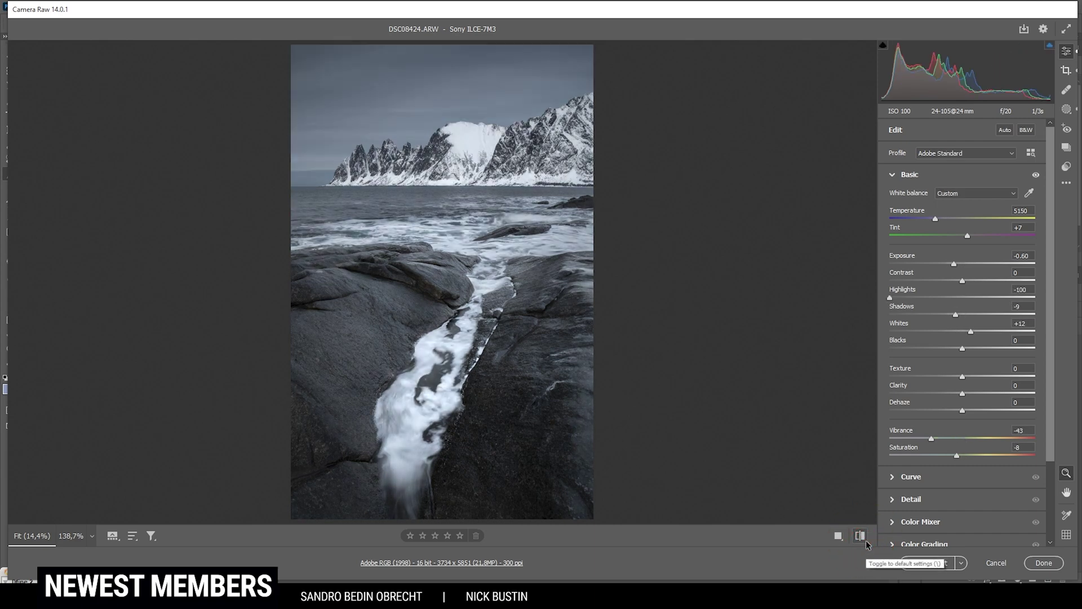
left_click(863, 539)
left_click(862, 538)
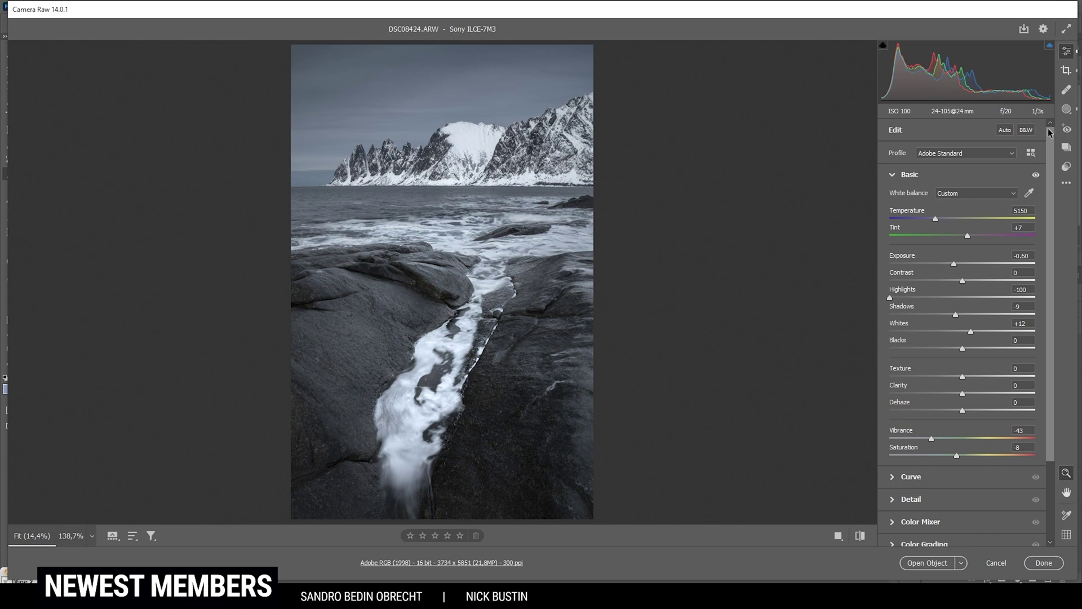
left_click_drag(1052, 142, 1058, 230)
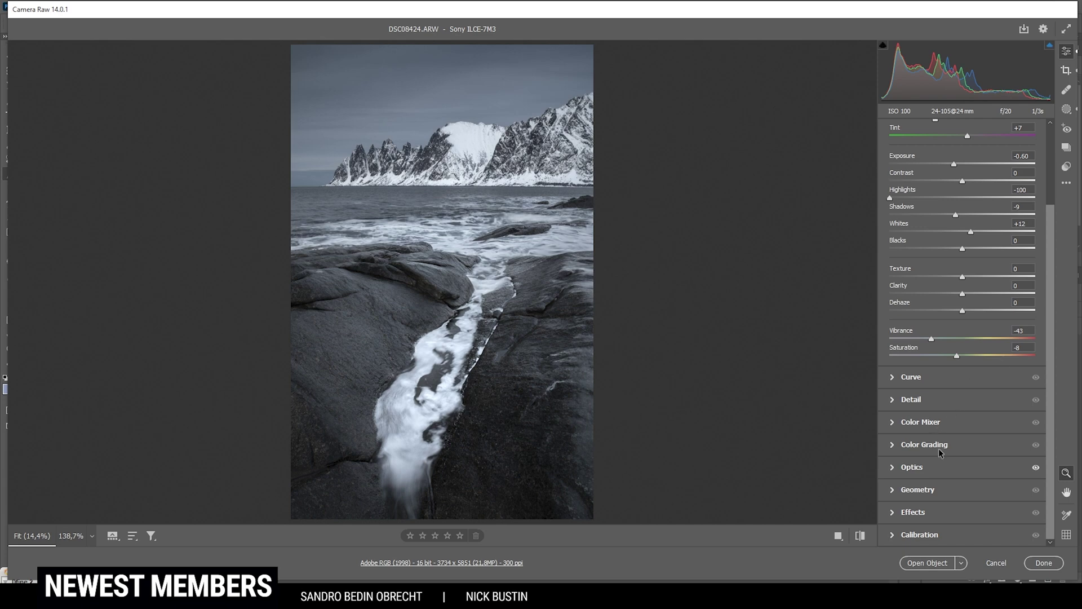
left_click(893, 446)
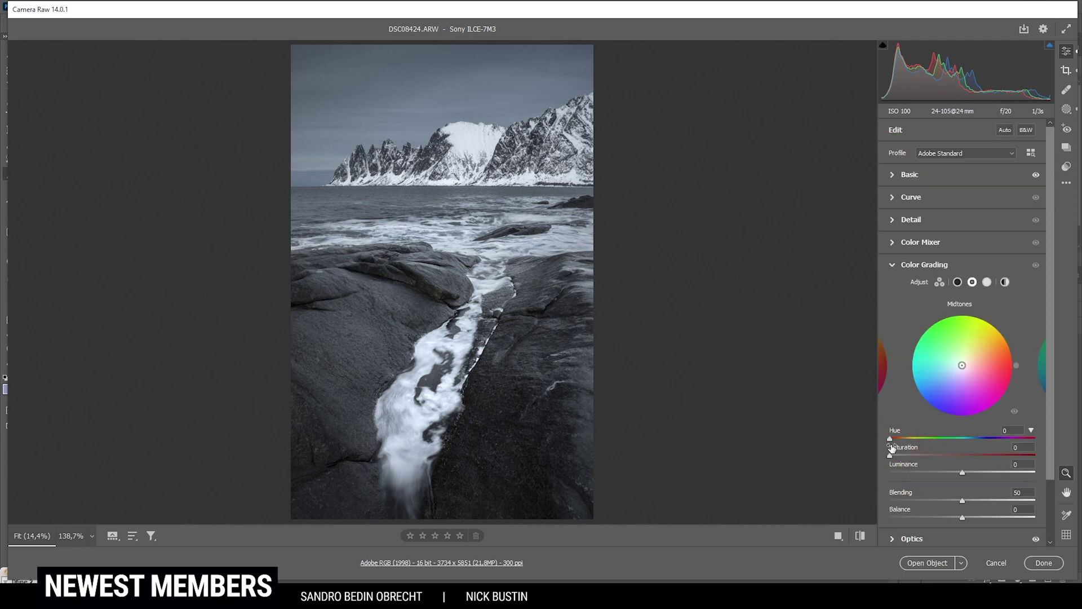
Tint the shadows a faint blue and set midtones to hue 232, saturation 7.
left_click(961, 283)
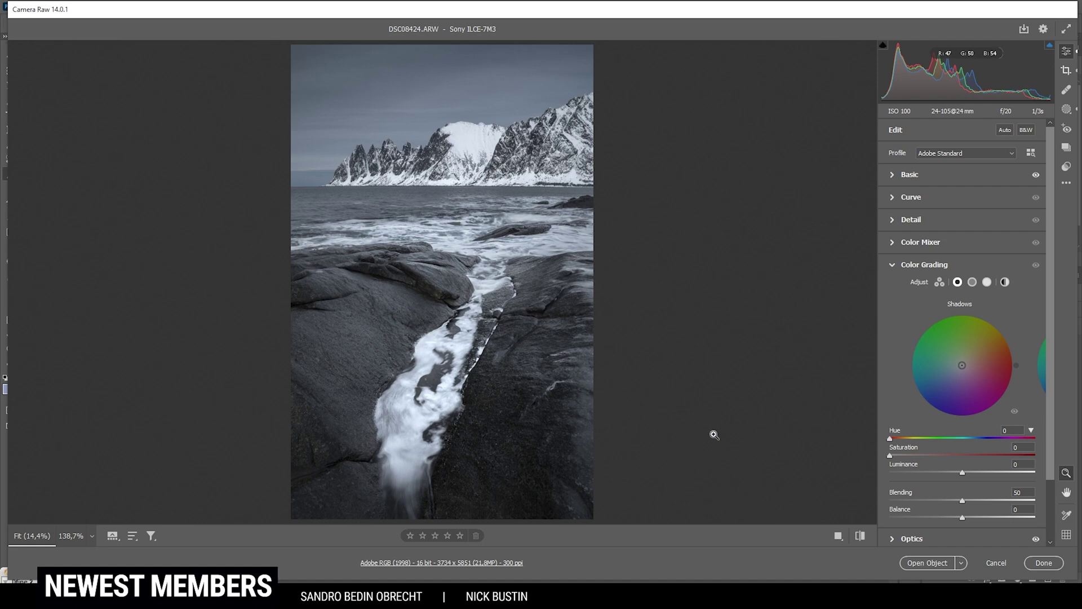
left_click_drag(891, 437, 983, 449)
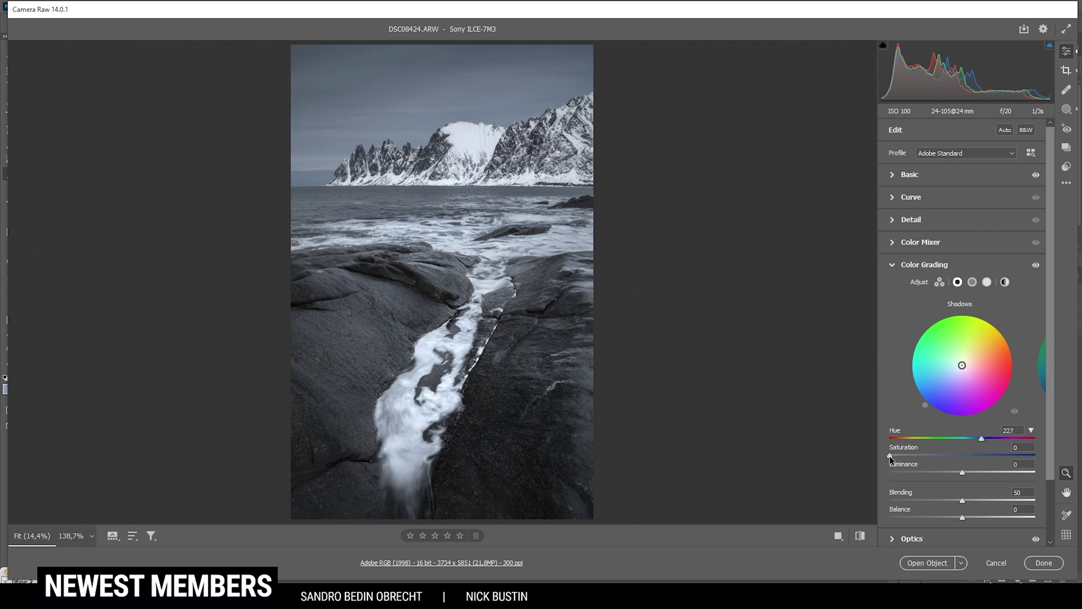
left_click_drag(889, 456, 895, 457)
left_click(973, 283)
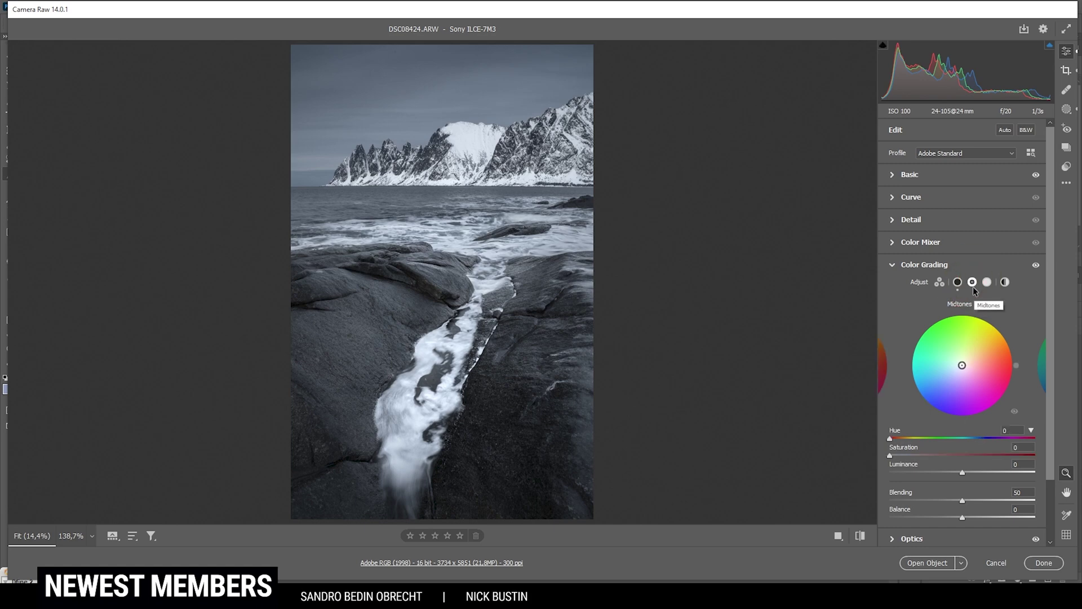
left_click_drag(891, 439, 985, 438)
left_click_drag(889, 455, 898, 456)
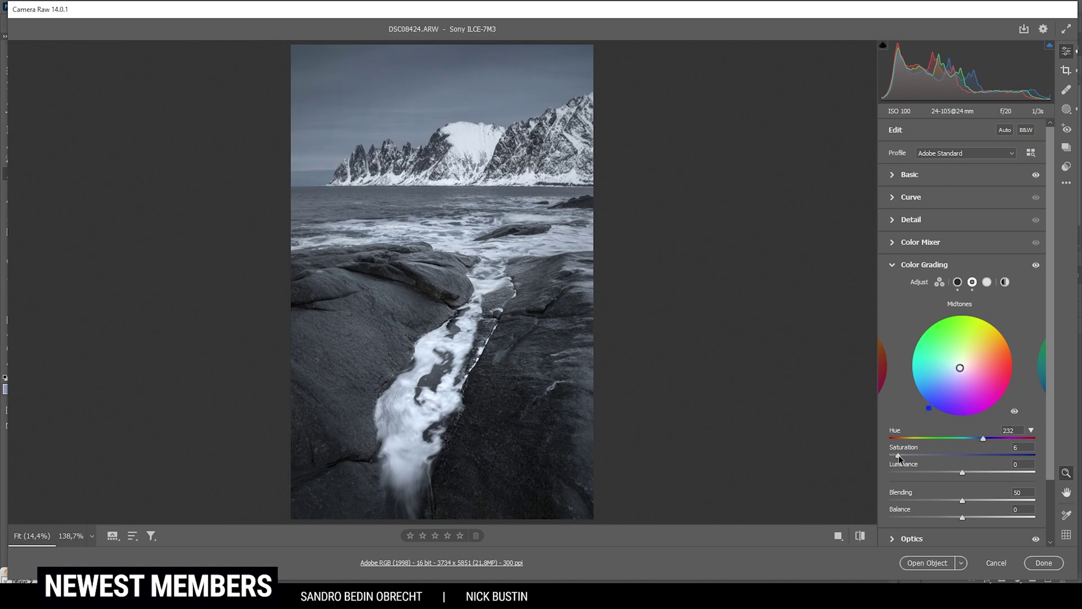
Toggle color grading off and on to compare, leaving it enabled and collapsed.
left_click(1036, 265)
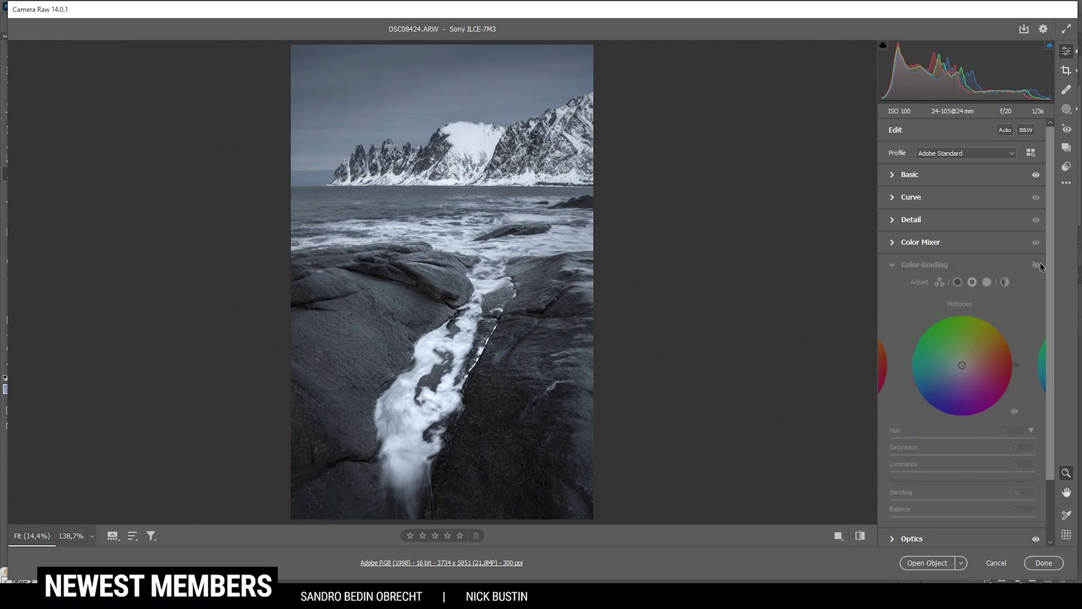
left_click(1040, 266)
left_click(1040, 266)
left_click(1041, 265)
left_click(1040, 266)
left_click(1040, 265)
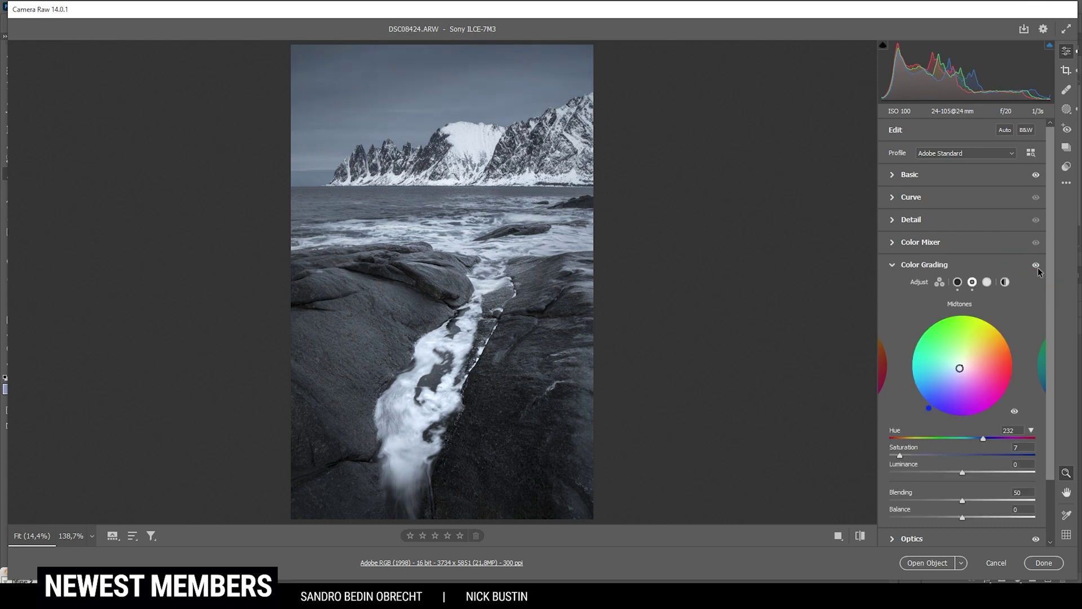
left_click(891, 267)
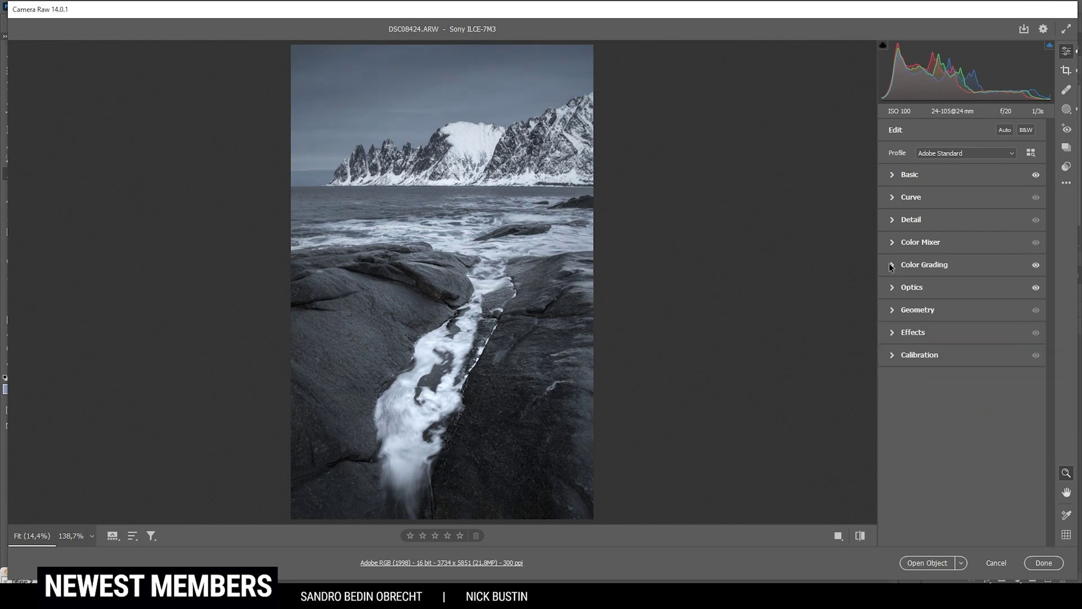
Set calibration Red hue -12, Green hue +40, Blue hue -6 and Blue saturation +17.
left_click(895, 356)
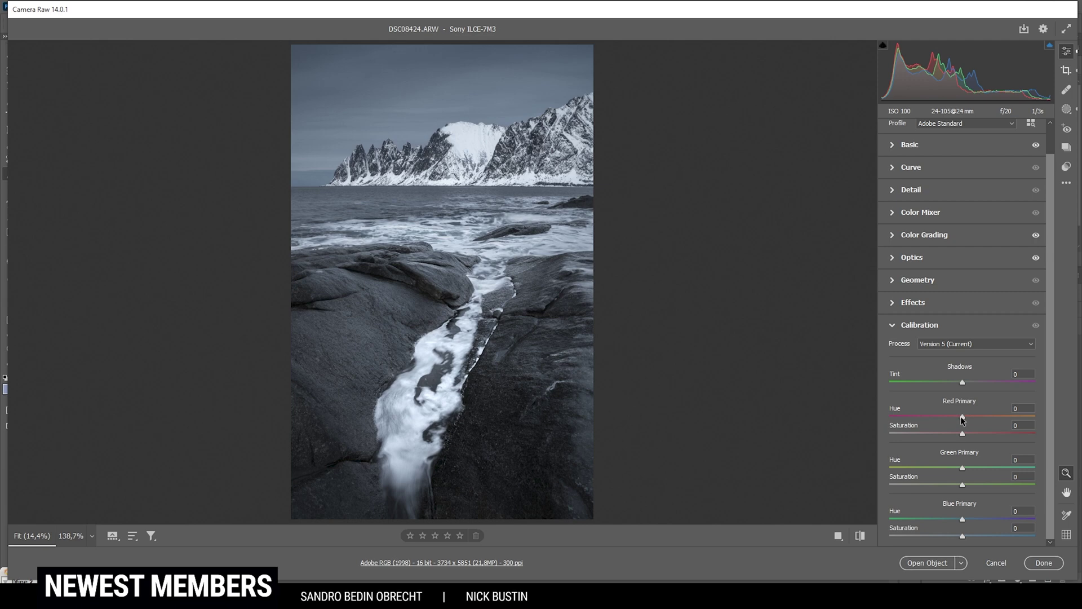
left_click_drag(962, 420, 959, 421)
left_click_drag(963, 467, 991, 465)
mouse_move(963, 519)
left_mouse_down()
mouse_move(953, 516)
mouse_move(973, 536)
left_mouse_up()
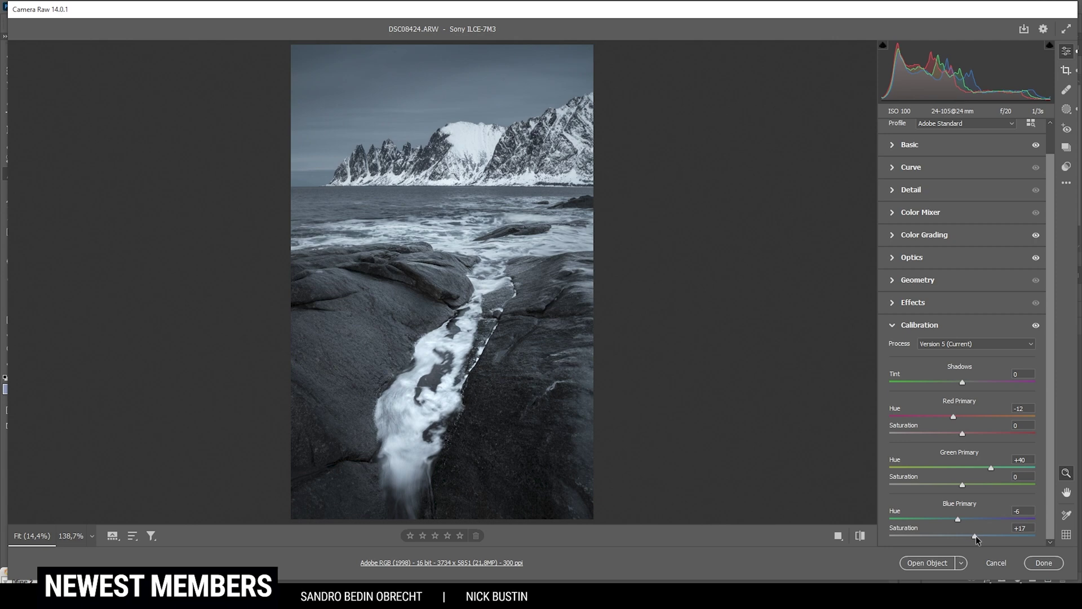
left_click(893, 328)
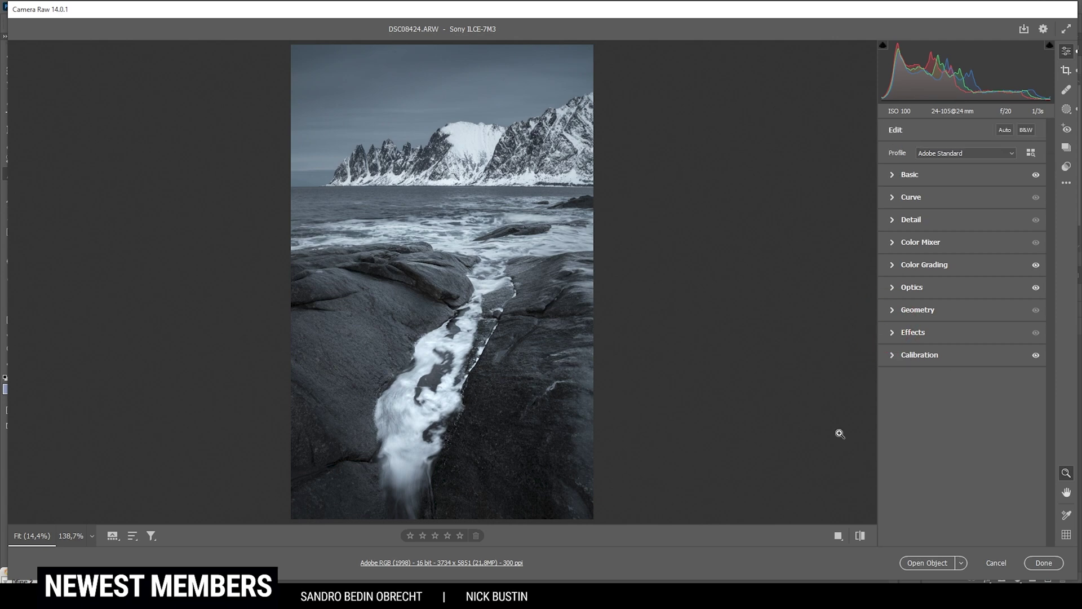
left_click(859, 537)
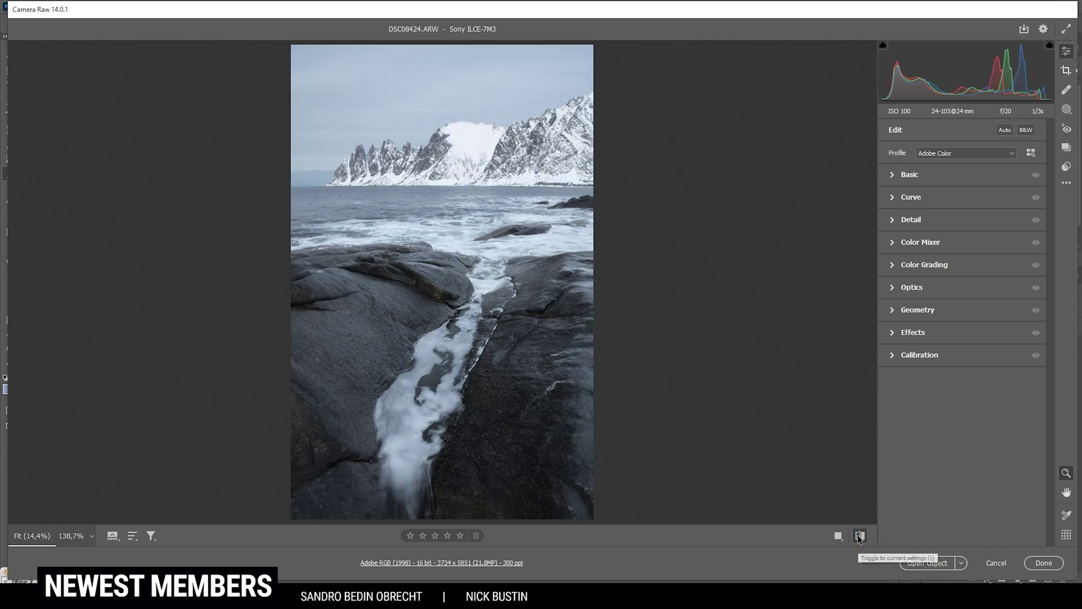
left_click(859, 537)
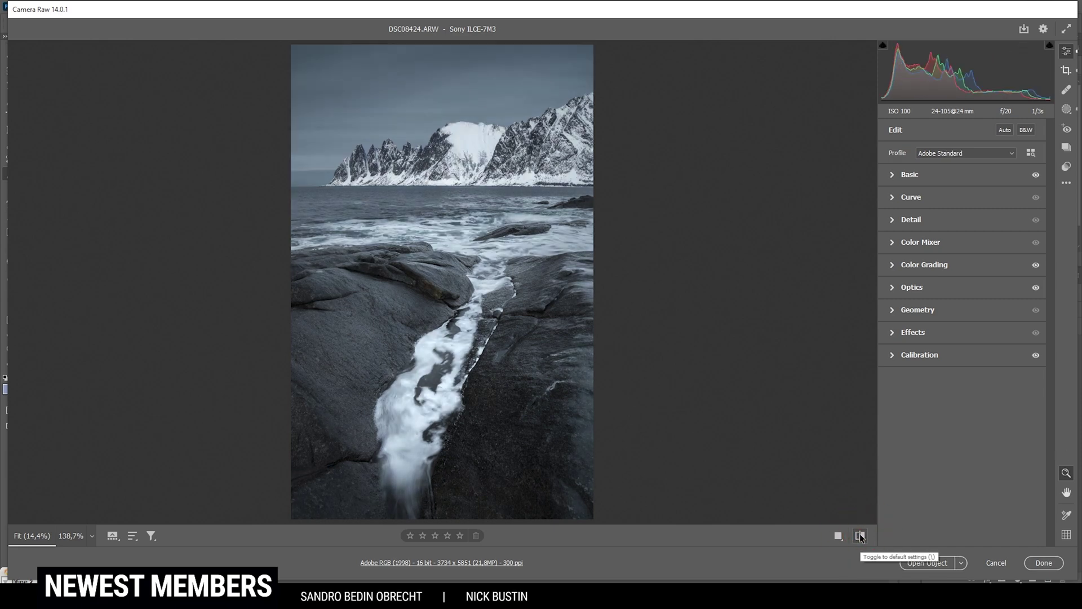
left_click(861, 537)
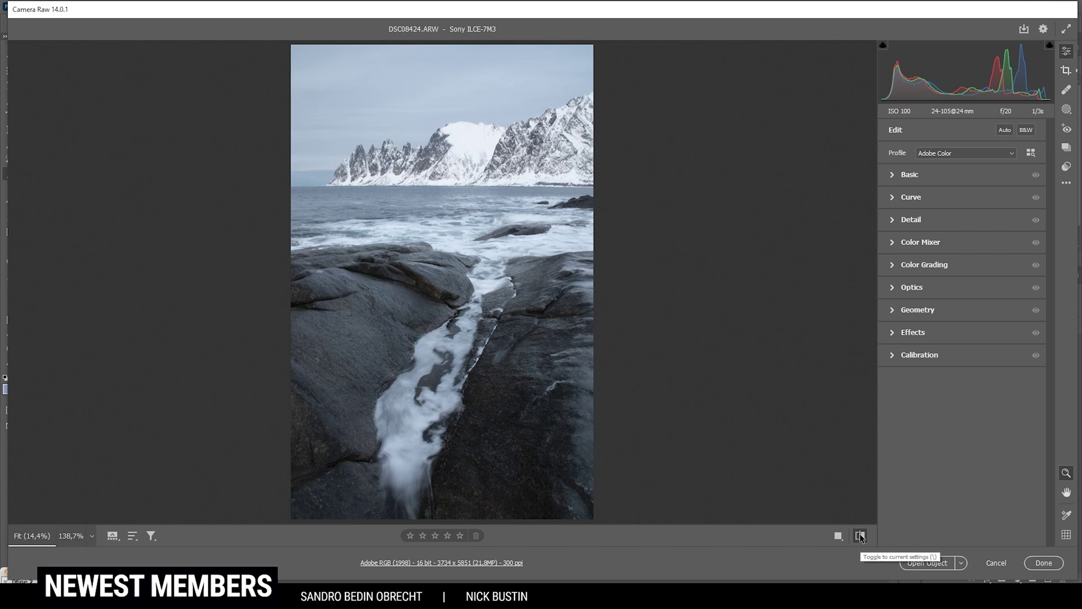
left_click(860, 536)
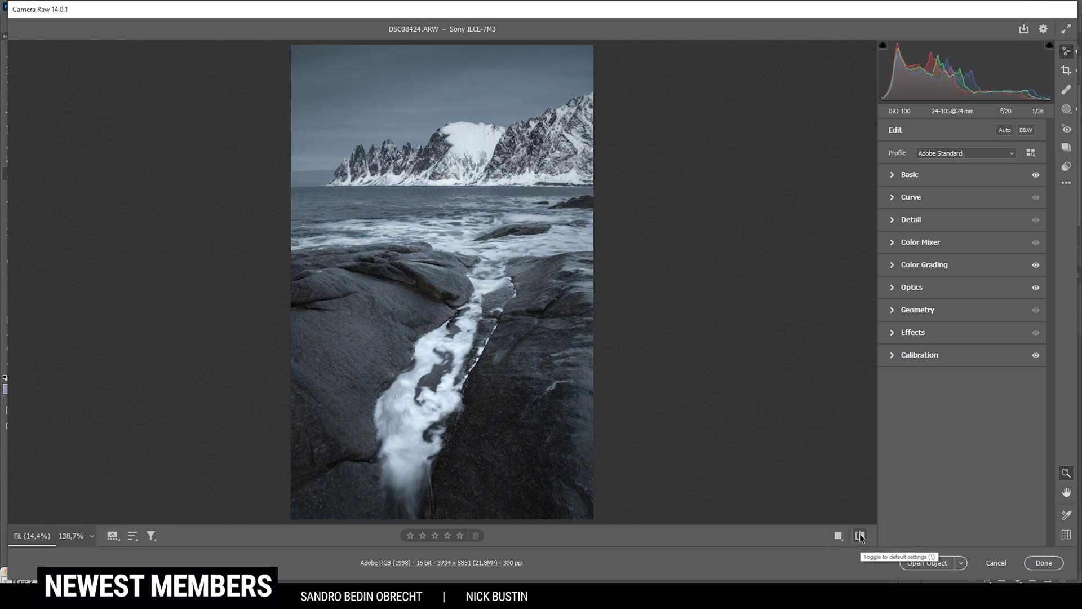
left_click(860, 537)
left_click(860, 537)
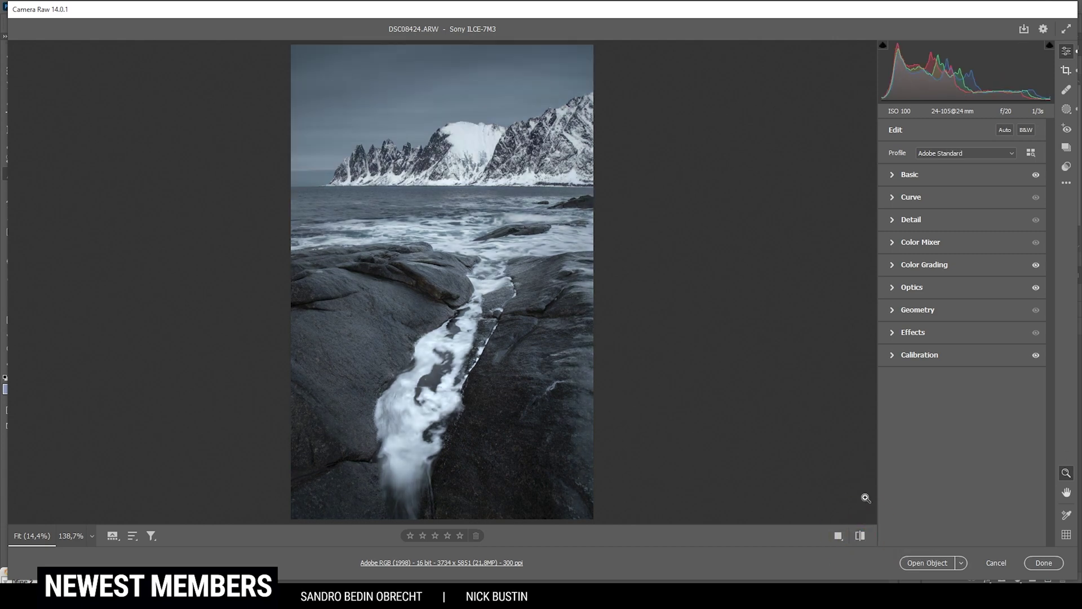
In the Detail panel, set Sharpening to 71 and Masking to 61.
left_click(889, 228)
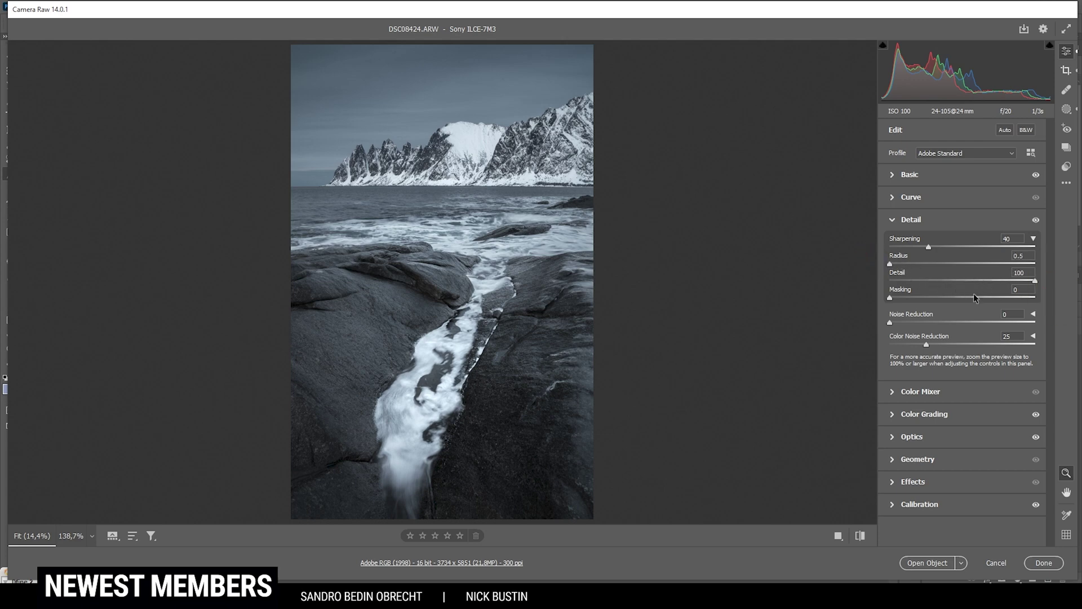
left_click_drag(890, 296, 978, 297, "alt")
left_click(961, 248)
left_click_drag(955, 245, 959, 246)
Open the edited photo in Photoshop, duplicate layer DSC08424, and start Perspective Warp.
left_click(925, 563)
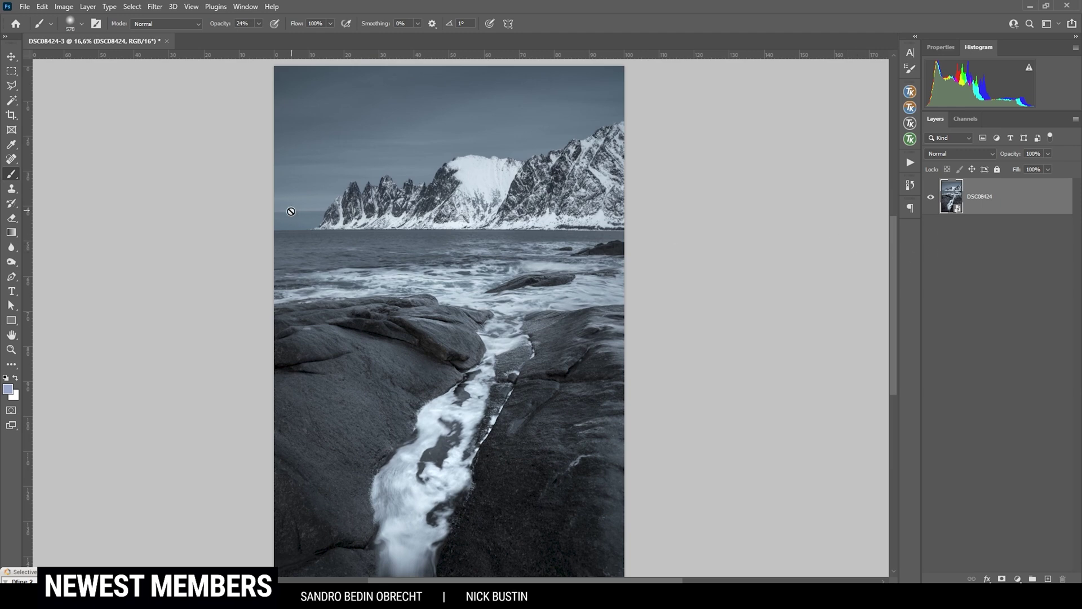
left_click(1020, 192)
key("ctrl+j")
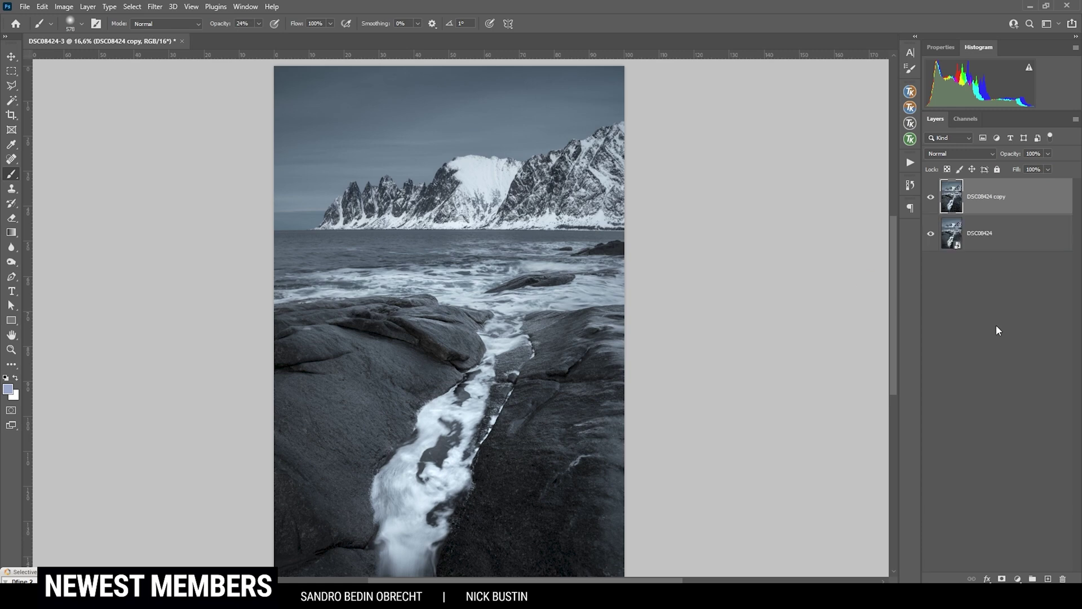
left_click(42, 7)
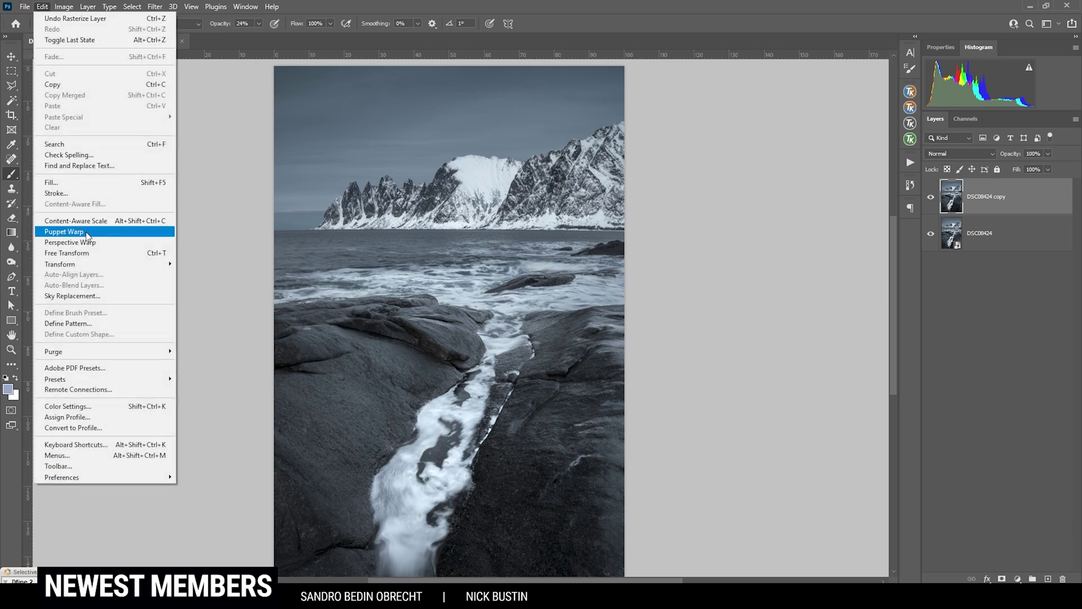
left_click(70, 242)
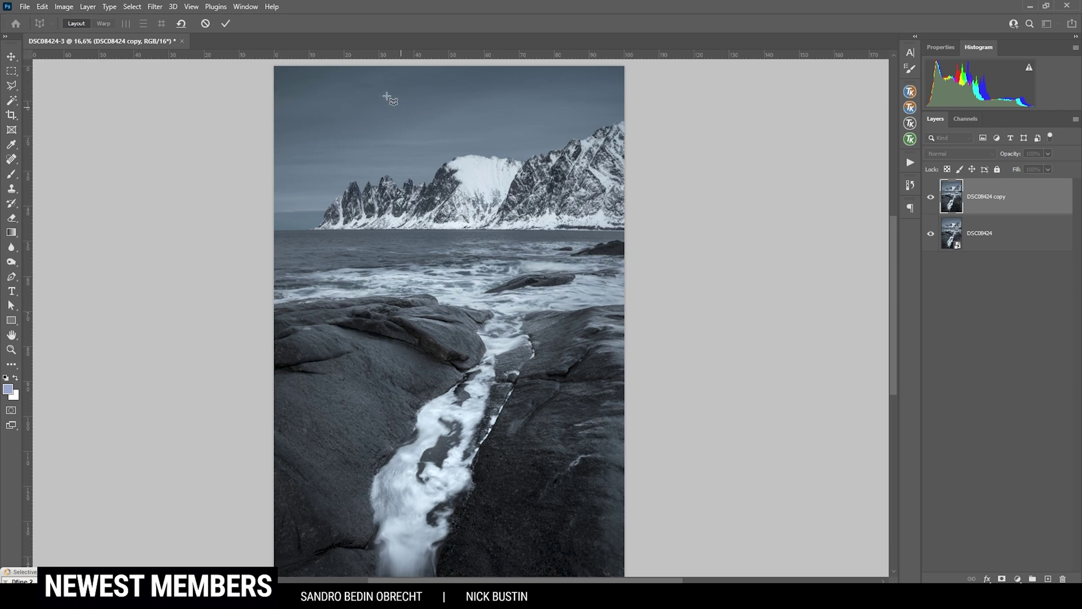
Lay out Perspective Warp planes over the sky, mountains, sea and foreground rocks.
left_click_drag(275, 66, 625, 135)
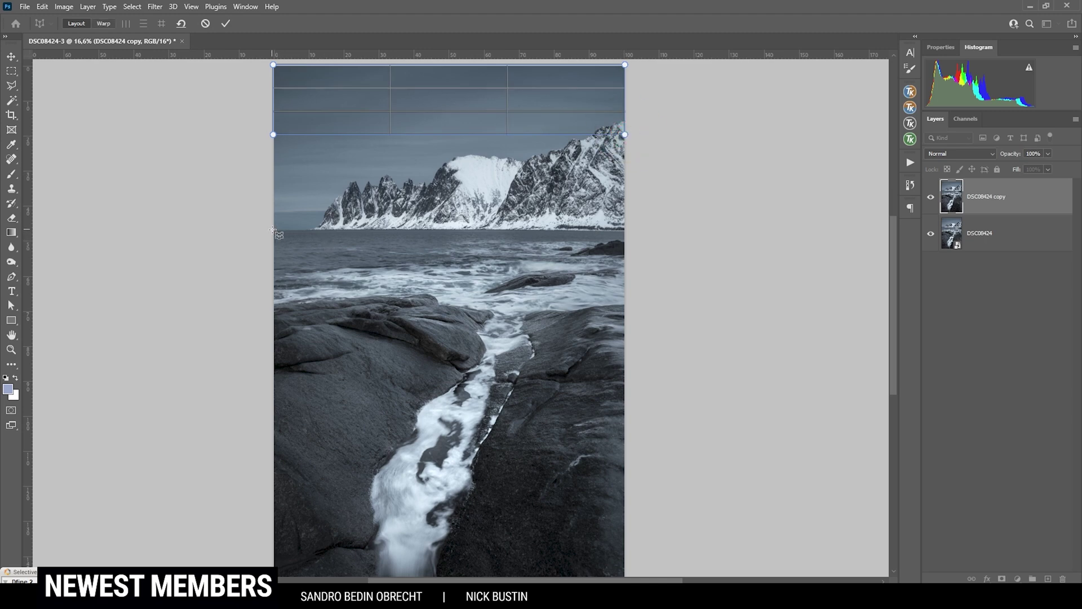
left_click_drag(273, 230, 624, 137)
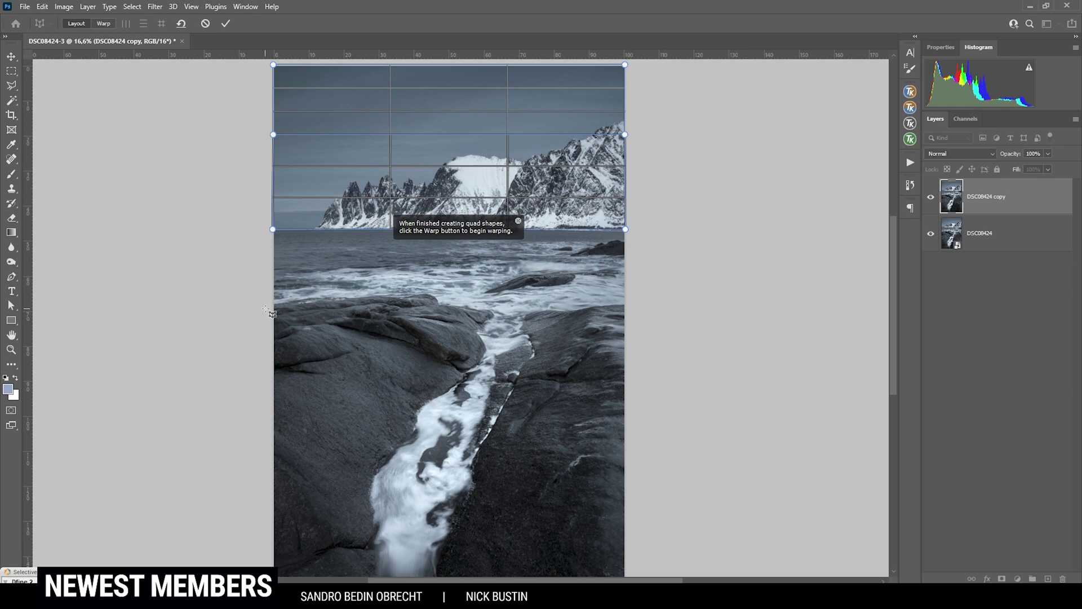
left_click_drag(266, 308, 626, 230)
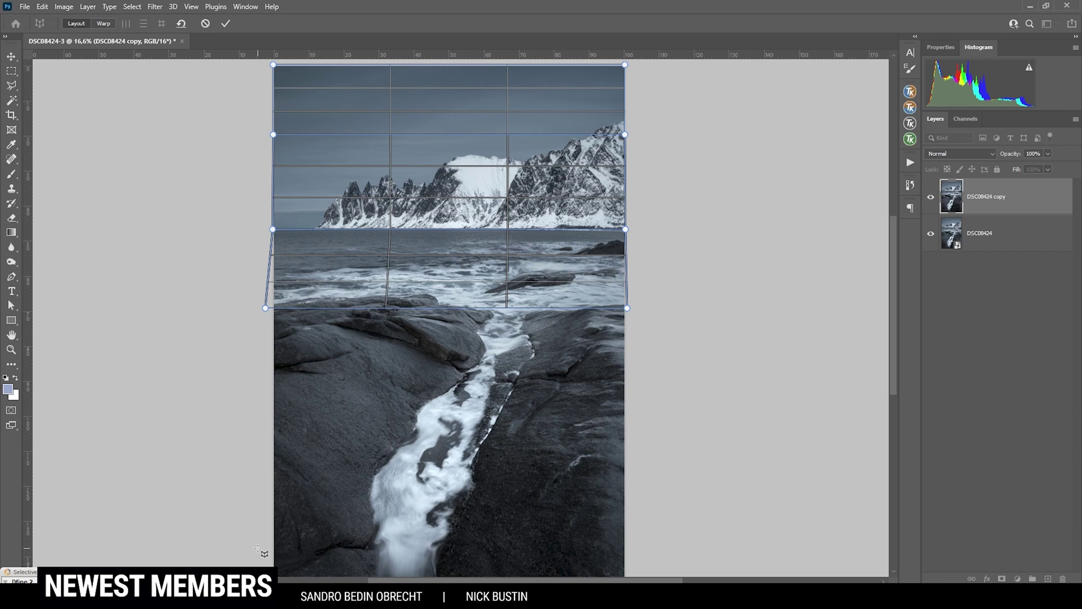
scroll(265, 554, "down", 3)
left_click_drag(257, 533, 629, 229)
scroll(634, 271, "up", 1)
scroll(634, 271, "up", 5)
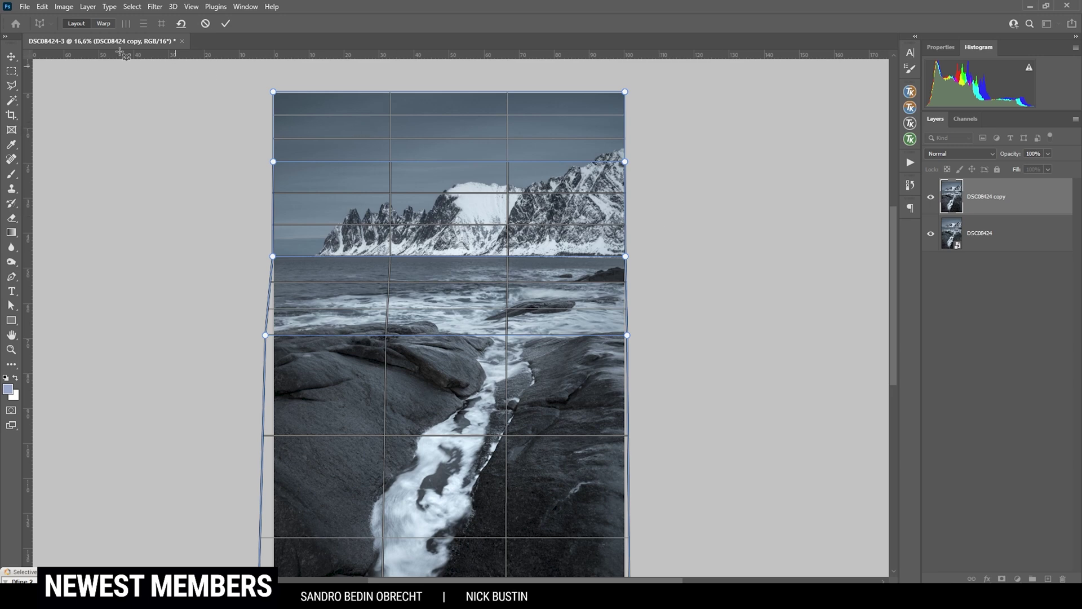
left_click(104, 26)
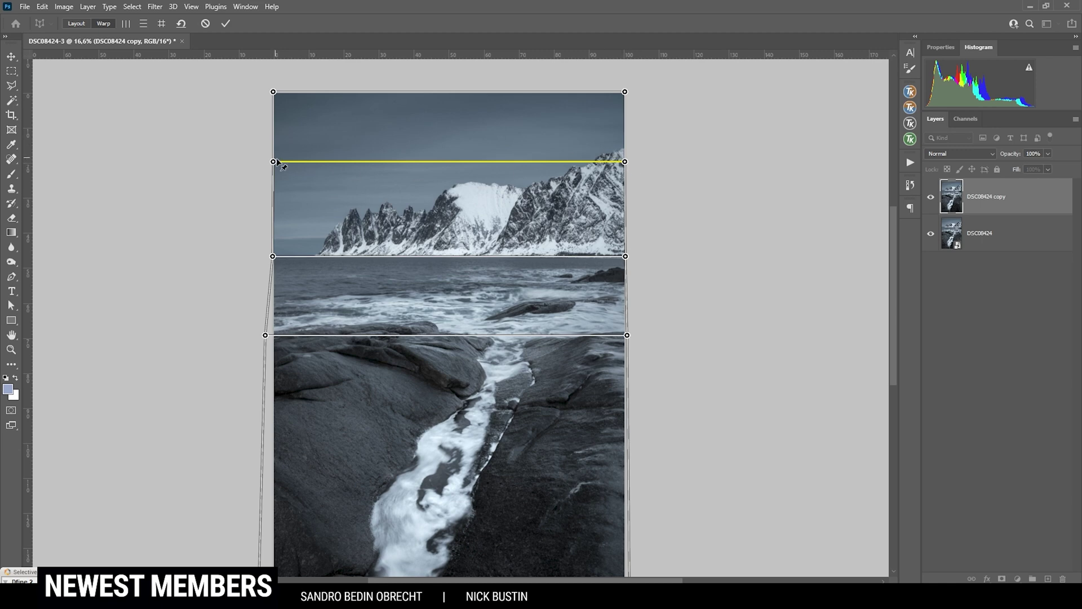
Drag the mountain plane's top edge upward to heighten the peaks, then commit the warp.
left_click_drag(276, 162, 274, 145)
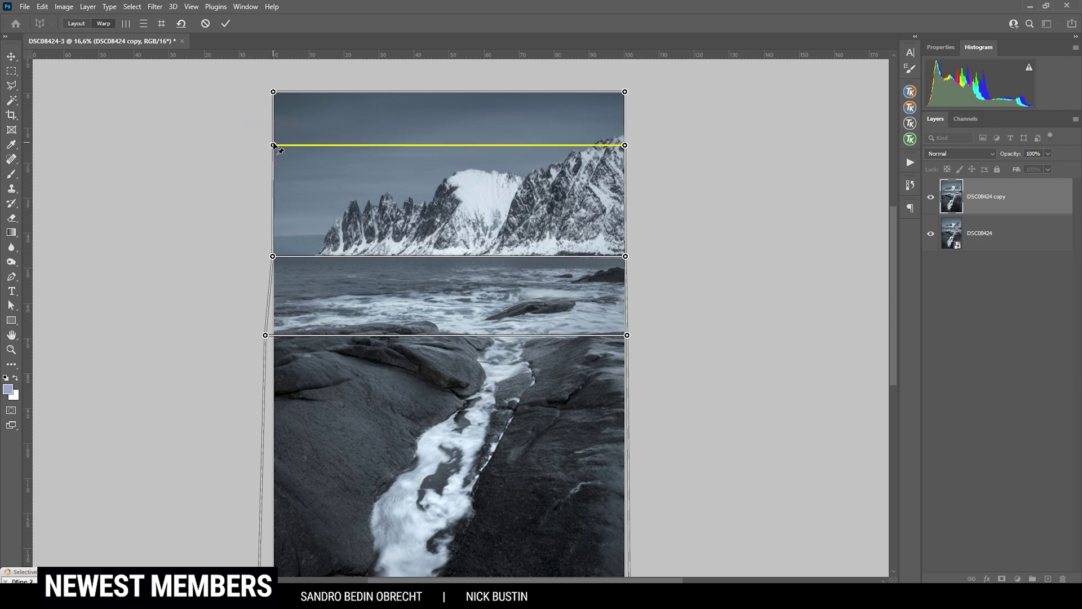
left_click(225, 25)
Compare the warped copy against the original, then add a new Layer 1 set to Overlay.
left_click(931, 197)
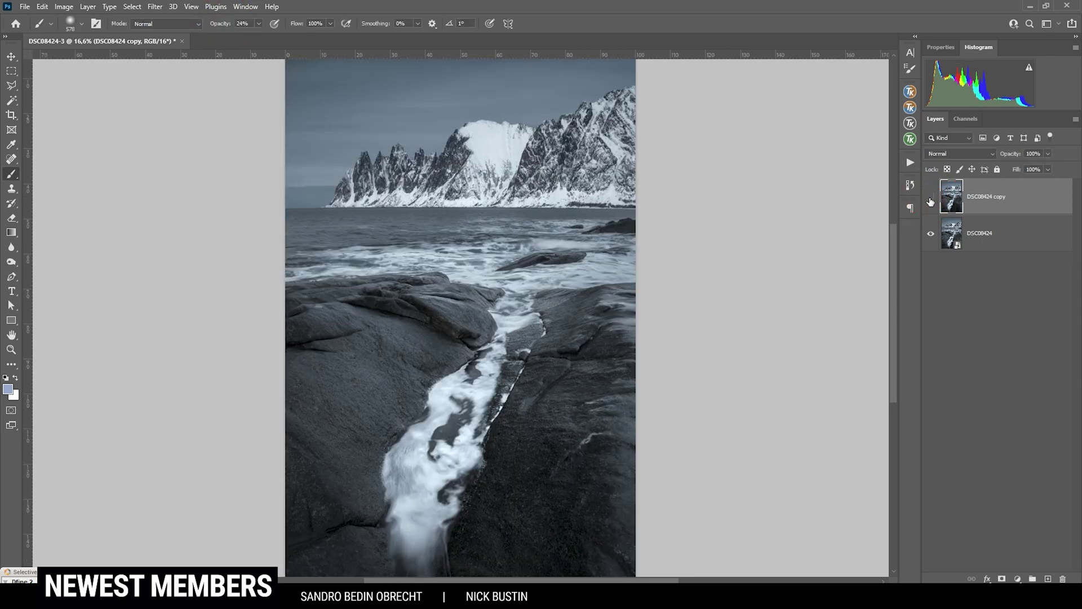
left_click(931, 198)
left_click(931, 198)
left_click(930, 198)
left_click(931, 198)
left_click(930, 198)
left_click(931, 198)
left_click(1048, 579)
left_click(960, 153)
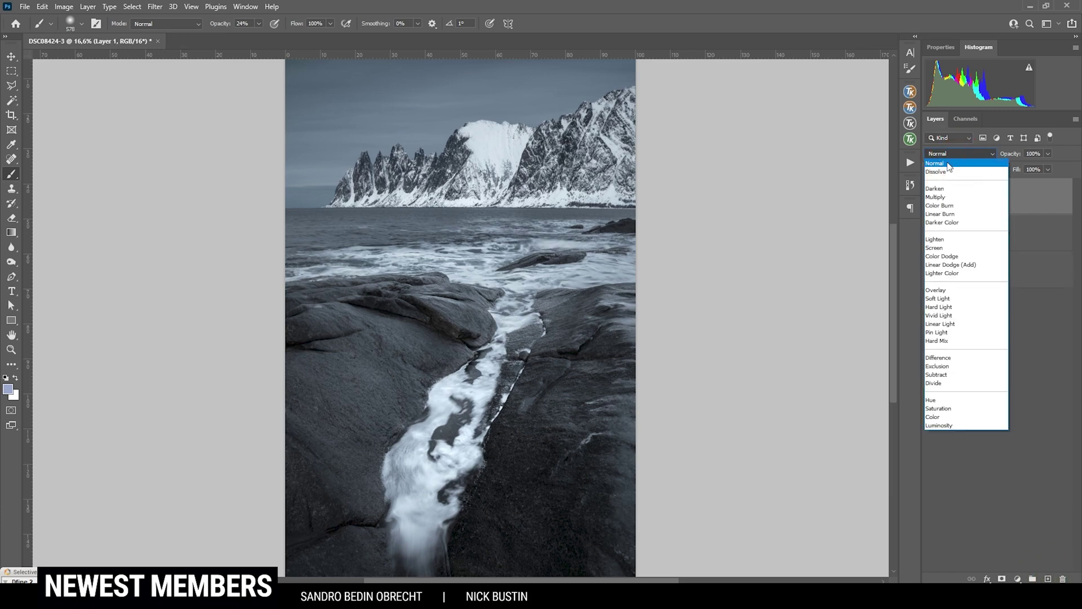
left_click(934, 291)
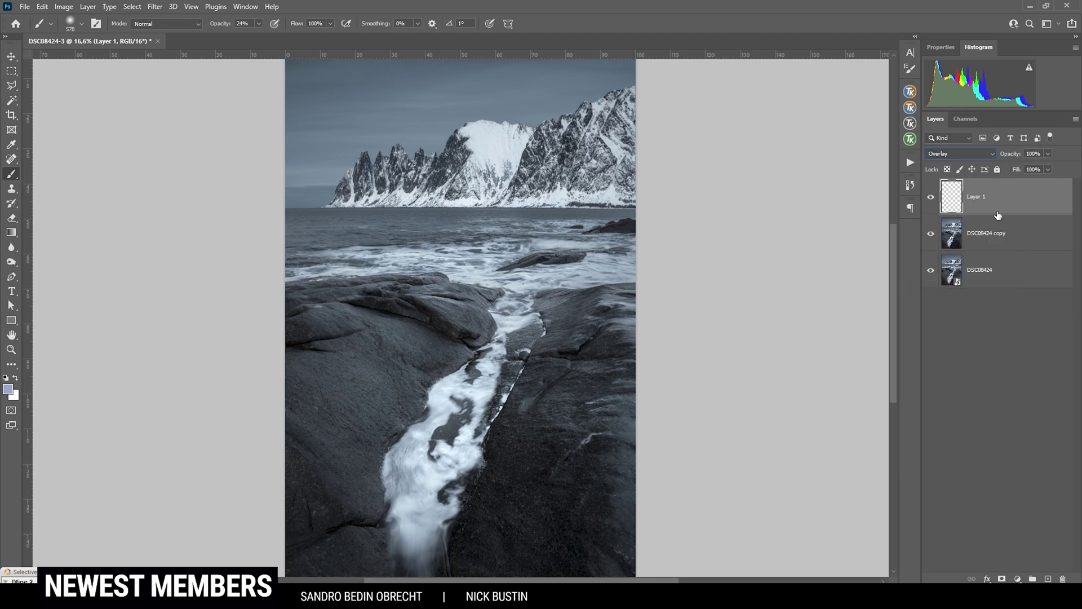
Give Layer 1 a Lights-2 luminosity mask from TK RapidMask2 and target its pixels.
left_click(910, 140)
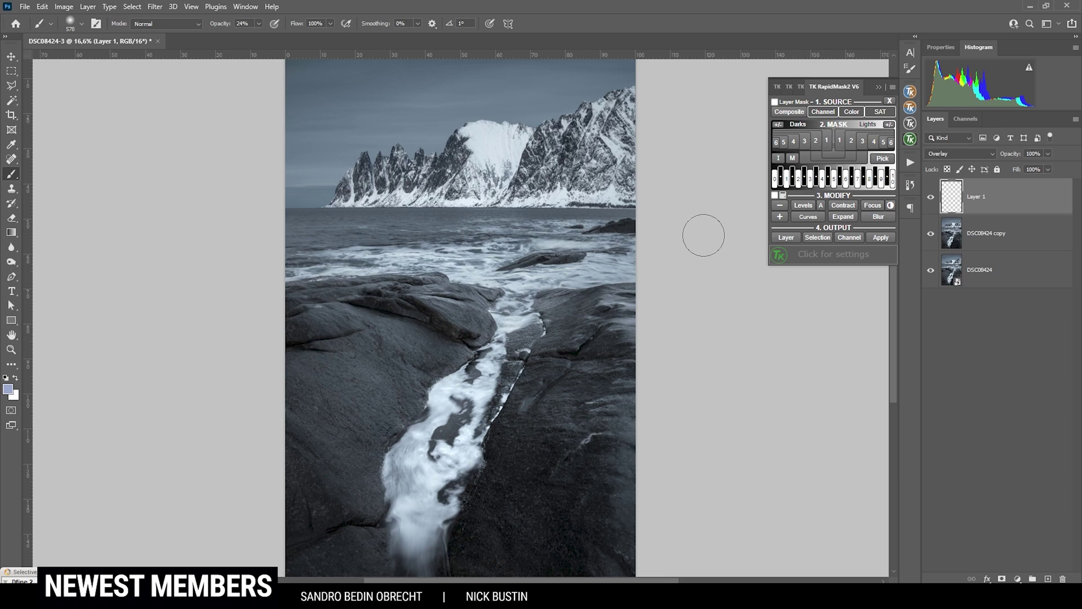
left_click(844, 144)
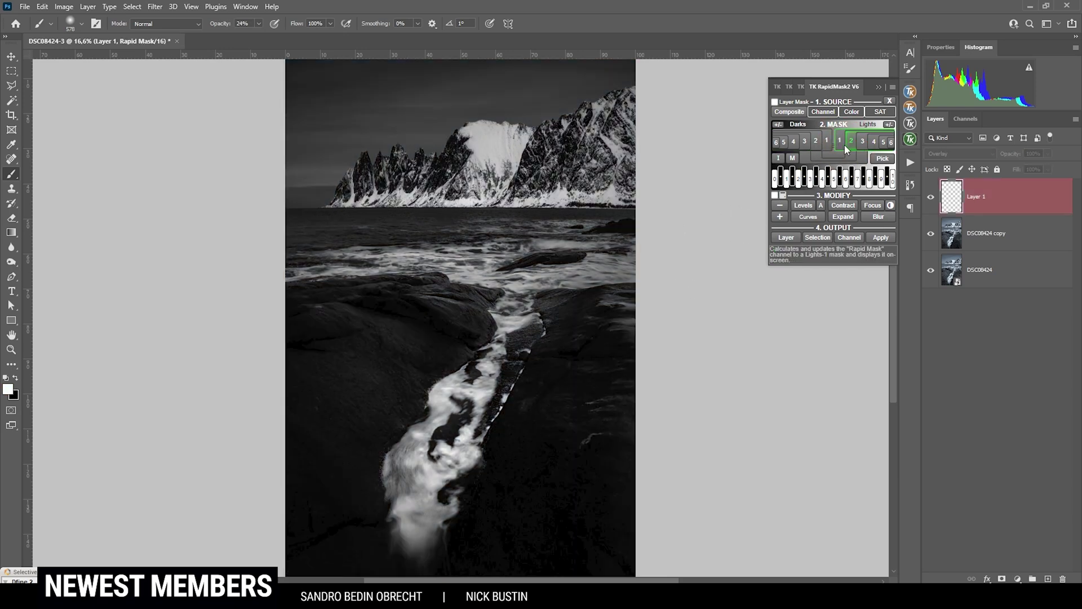
left_click(838, 145)
left_click(775, 101)
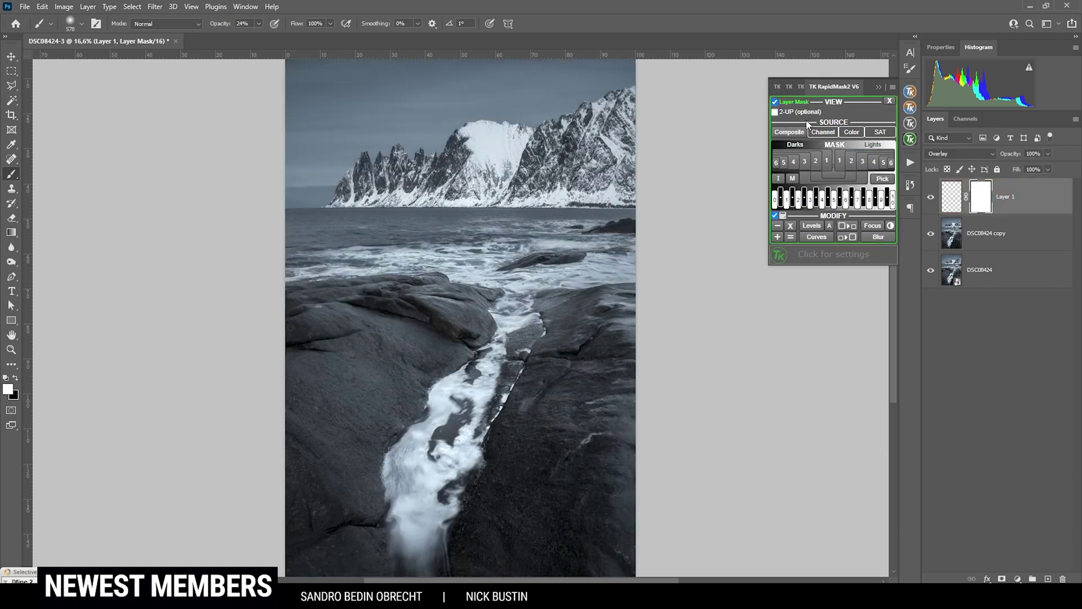
left_click(853, 161)
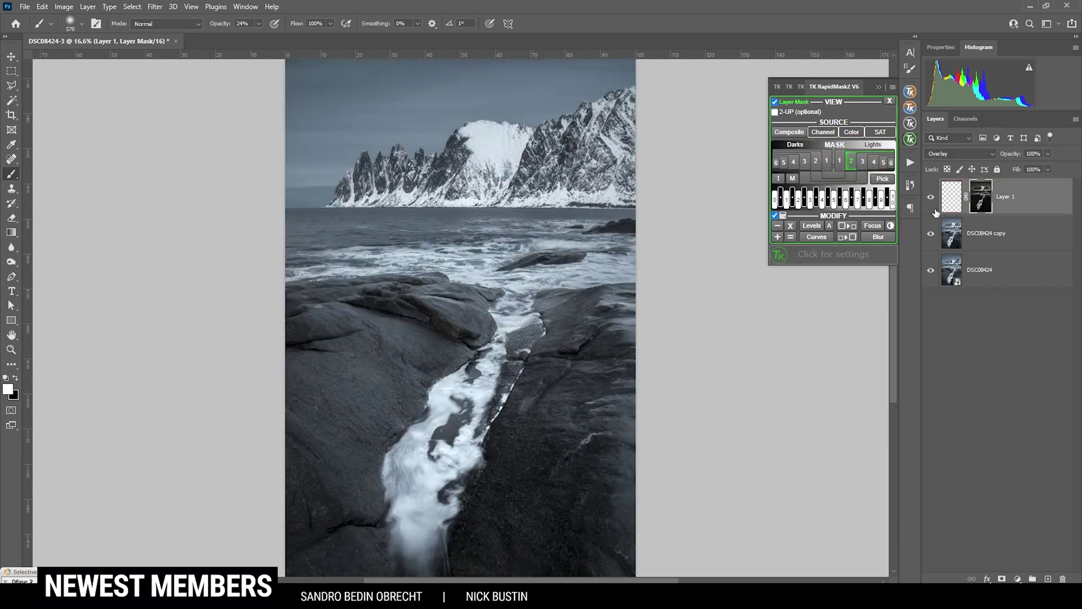
left_click(952, 194)
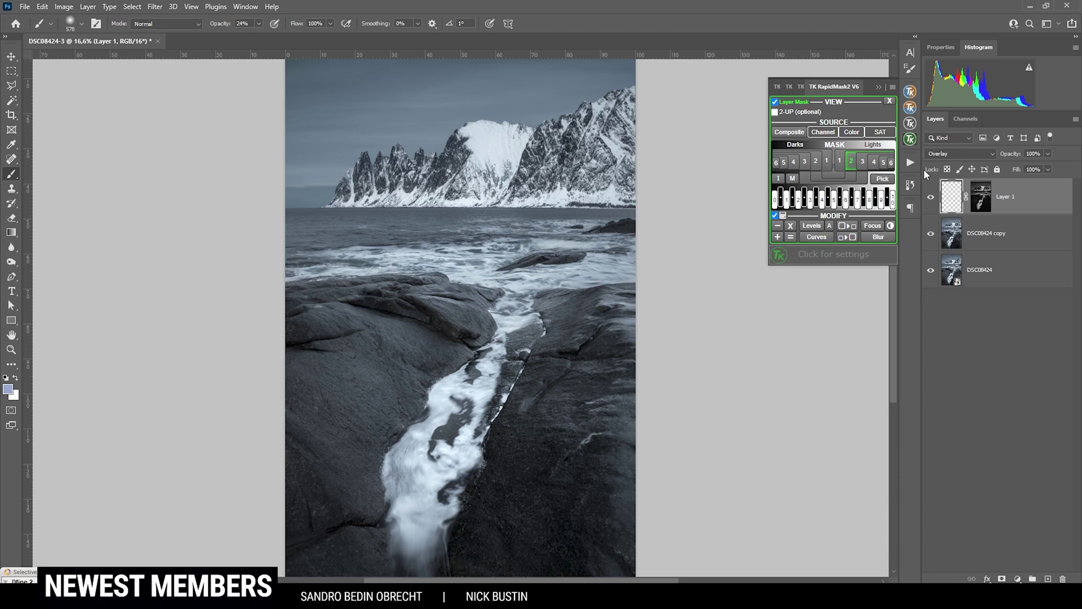
left_click(9, 389)
Set the foreground colour to #ffffff, brush opacity to 35%, and enlarge the brush.
type("ffffff")
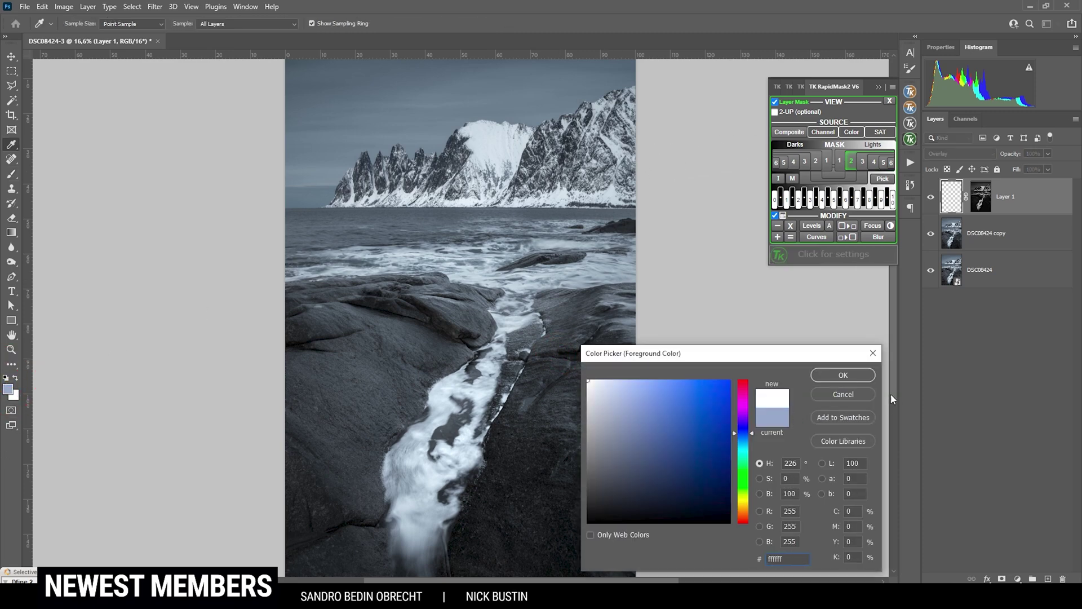
left_click(863, 375)
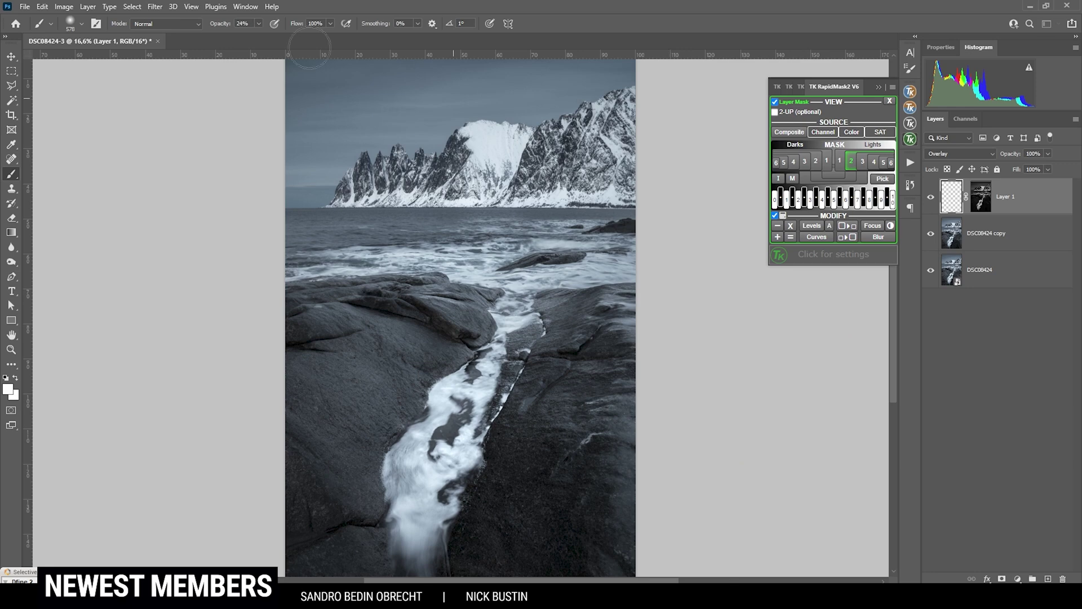
left_click(259, 24)
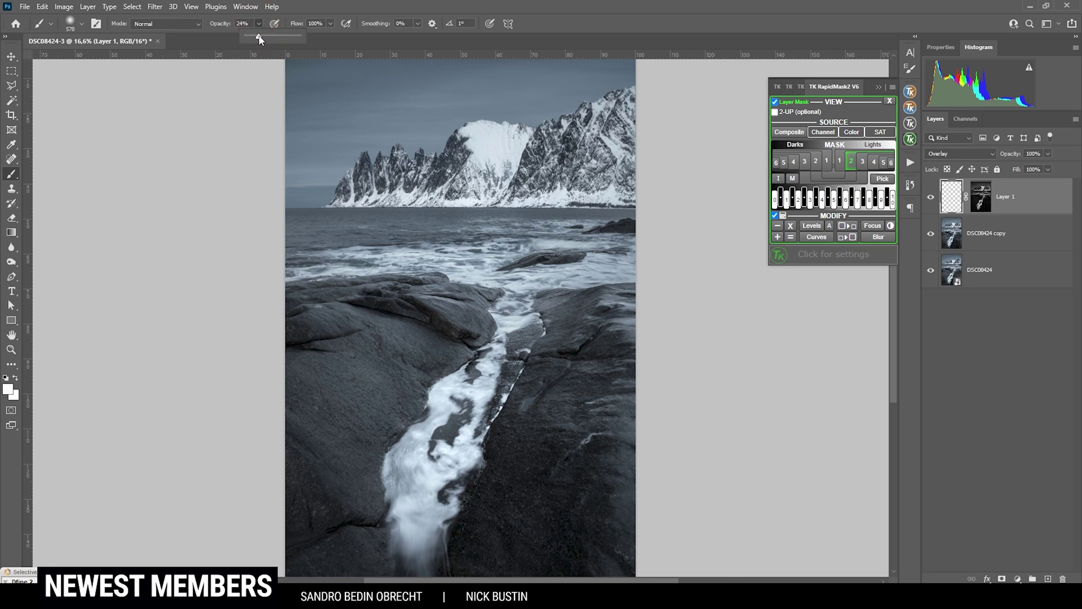
left_click_drag(260, 38, 265, 38)
mouse_move(387, 338)
left_mouse_down()
mouse_move(380, 345)
mouse_move(444, 325)
left_mouse_up()
Paint white over the left and right rocks, then close the TK RapidMask2 panel.
left_click_drag(387, 350, 374, 350)
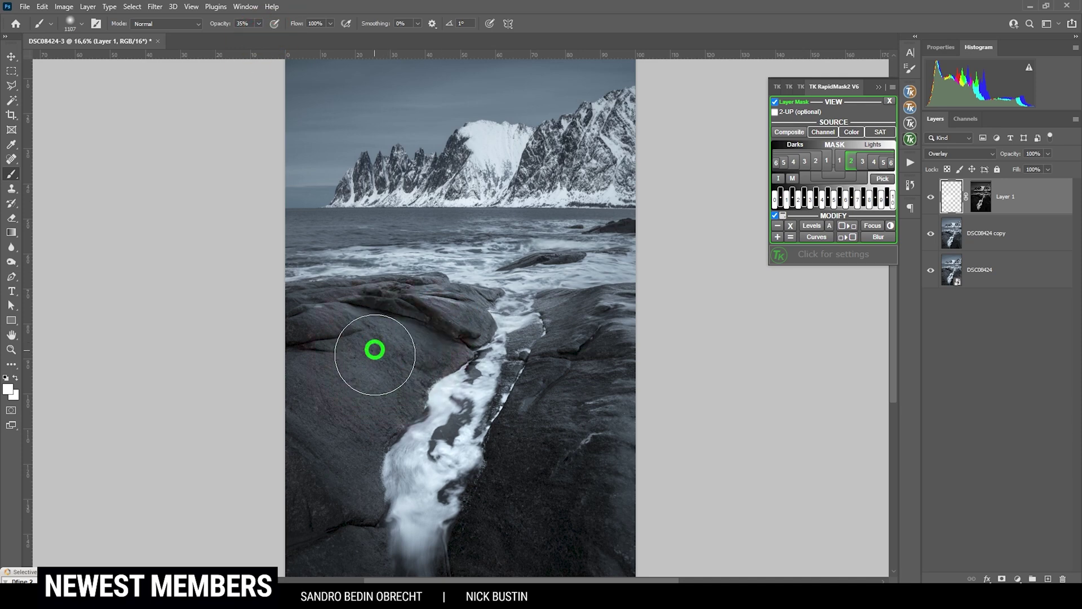
left_click_drag(496, 372, 526, 380)
mouse_move(562, 332)
left_mouse_down()
mouse_move(591, 314)
mouse_move(584, 386)
mouse_move(458, 376)
mouse_move(434, 428)
mouse_move(458, 375)
left_mouse_up()
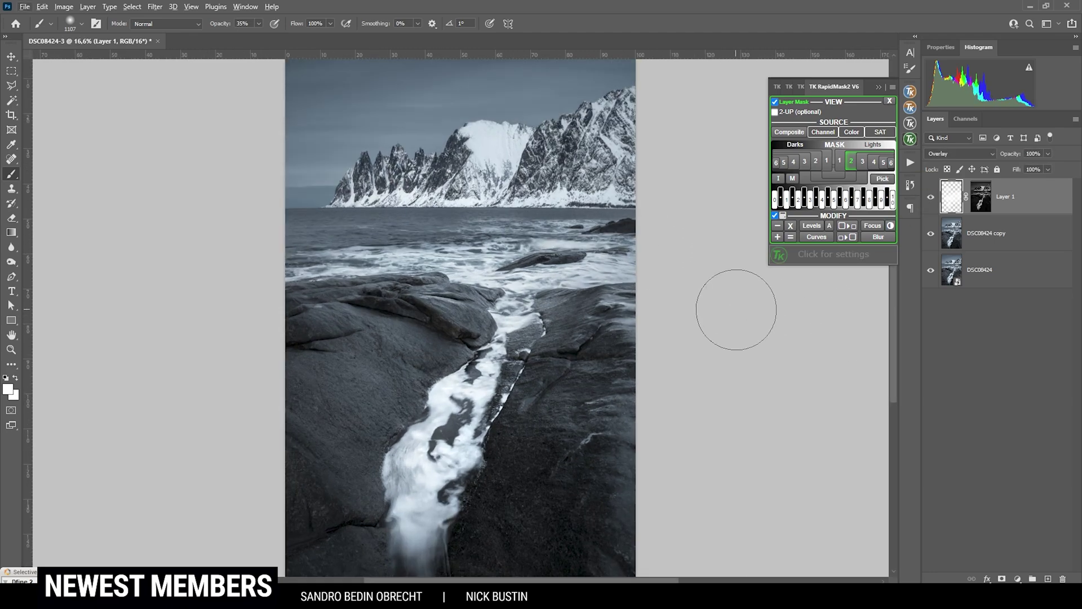
scroll(691, 319, "down", 1)
scroll(684, 317, "up", 1)
left_click(738, 271)
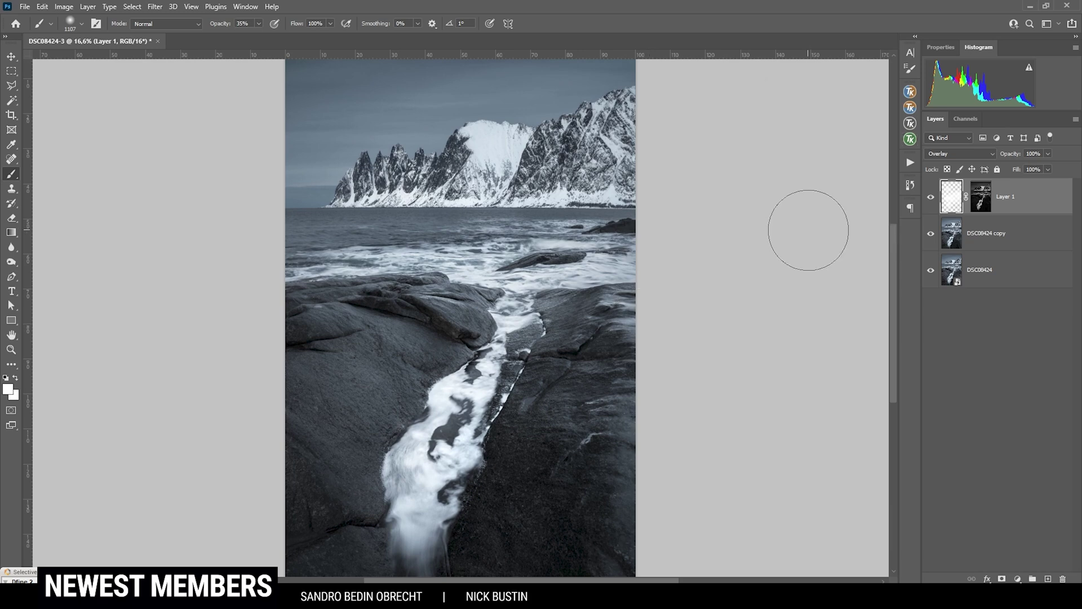